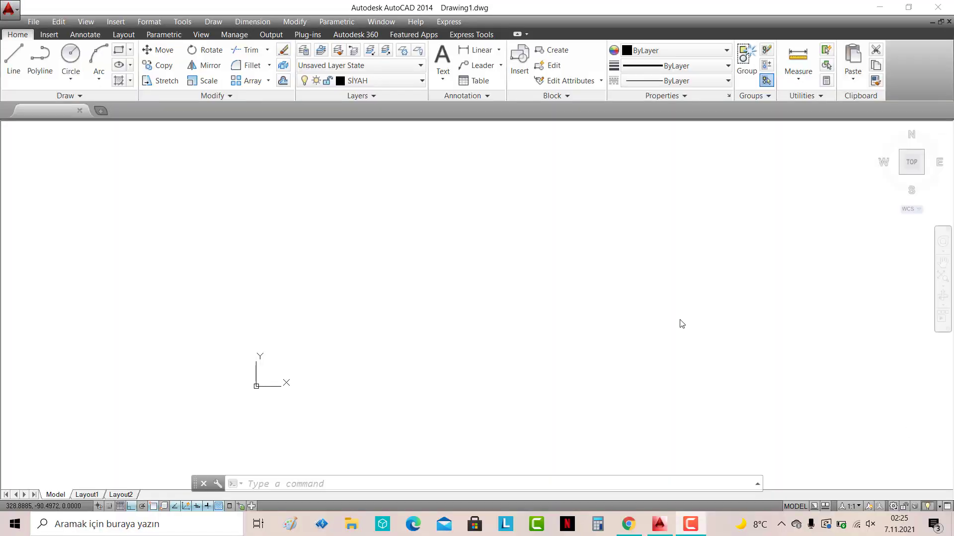
pyautogui.click(400, 82)
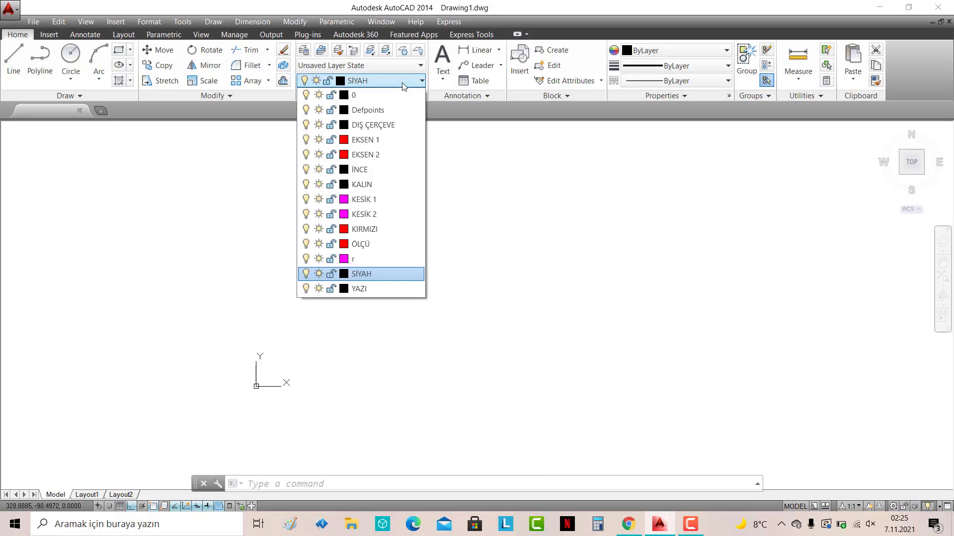
pyautogui.click(367, 171)
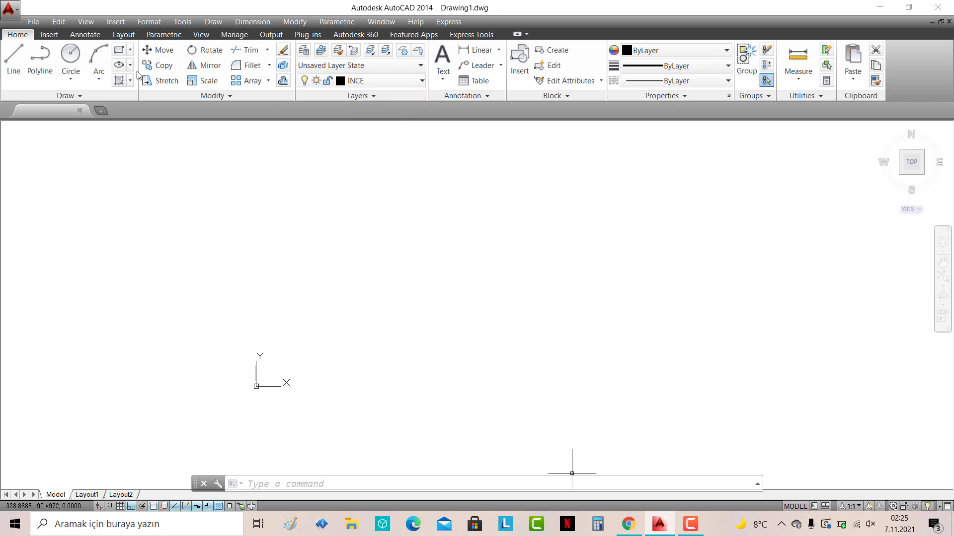
pyautogui.click(120, 50)
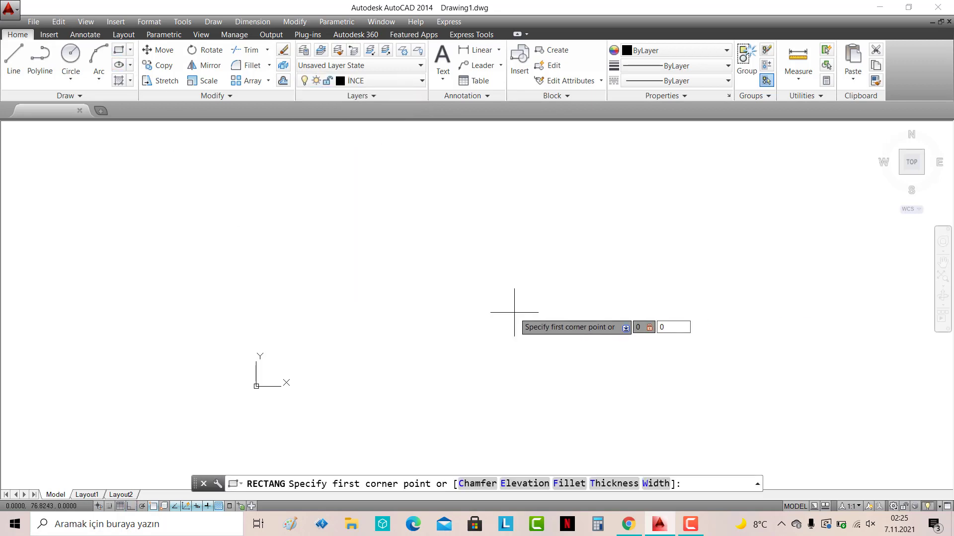
pyautogui.press('Return')
pyautogui.write('100')
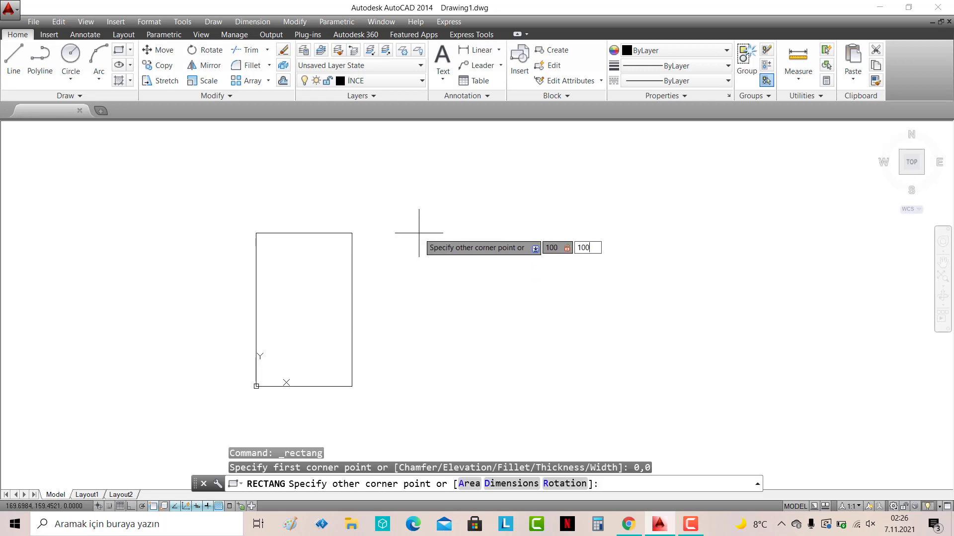
pyautogui.press('Return')
pyautogui.scroll(2, 266, 336)
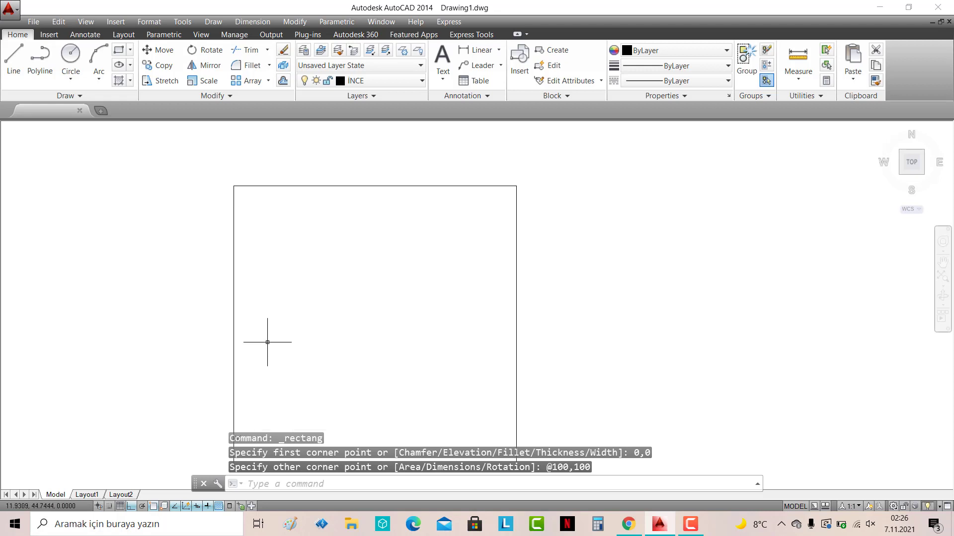
pyautogui.moveTo(318, 325); pyautogui.dragTo(353, 283, button='middle')
# With Ortho off, draw lines from the top-right corner past the top-left, bottom-left and bottom-right corners.
pyautogui.click(9, 62)
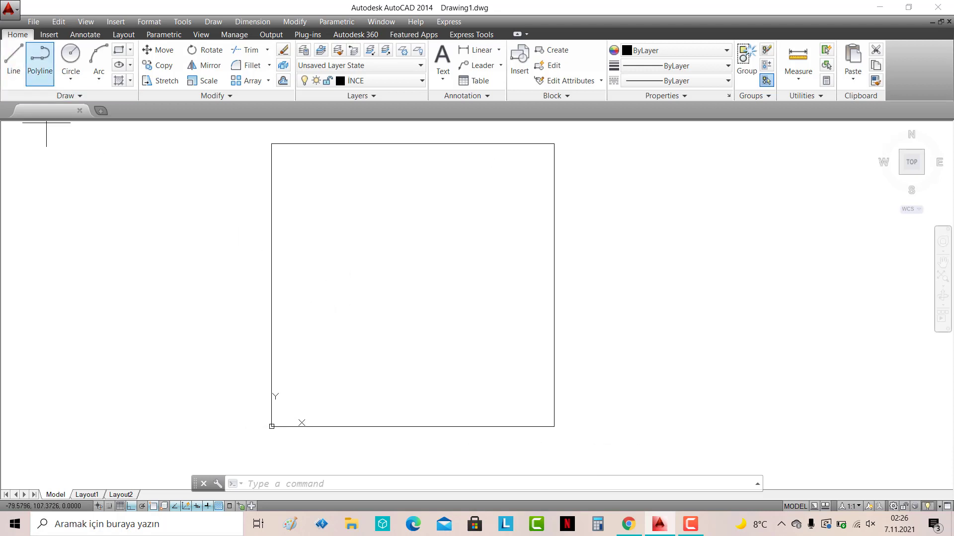
pyautogui.click(554, 143)
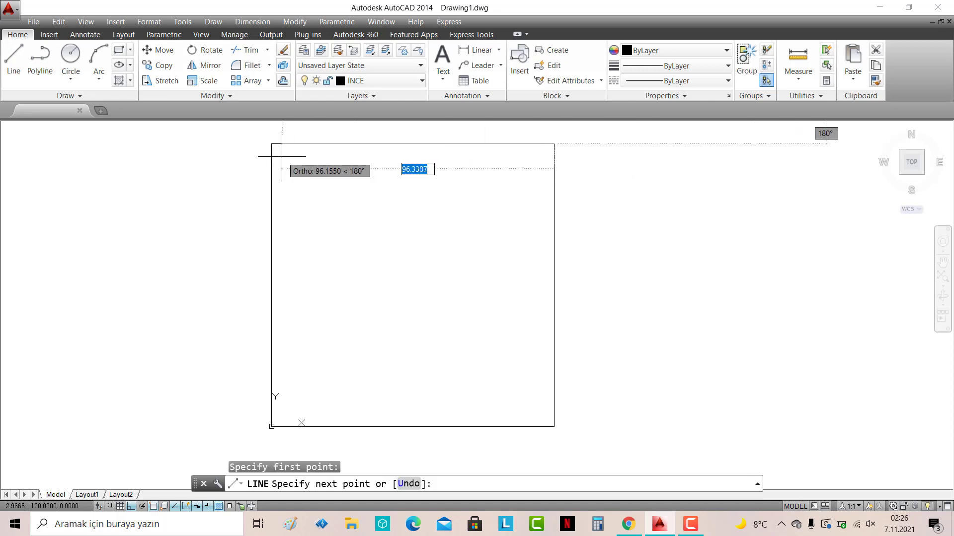
pyautogui.click(132, 506)
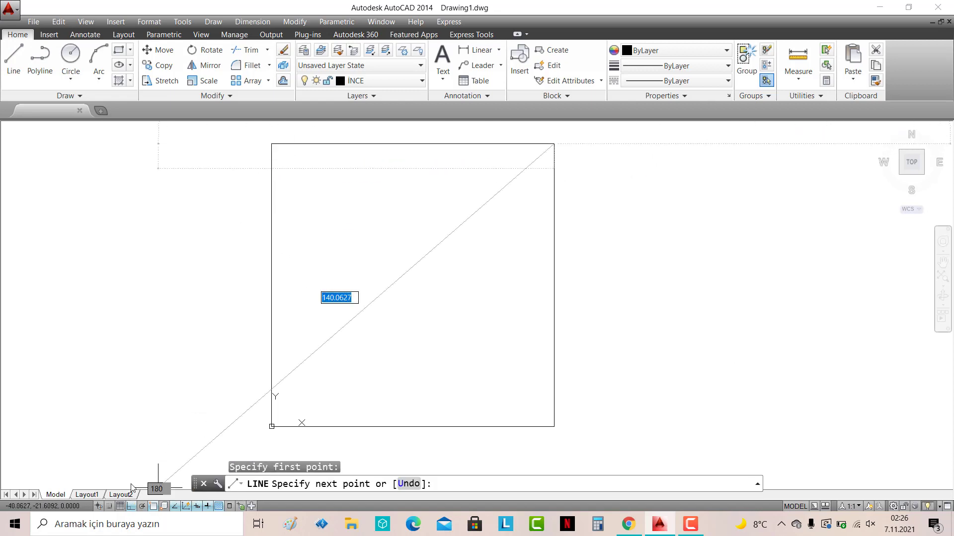
pyautogui.click(271, 151)
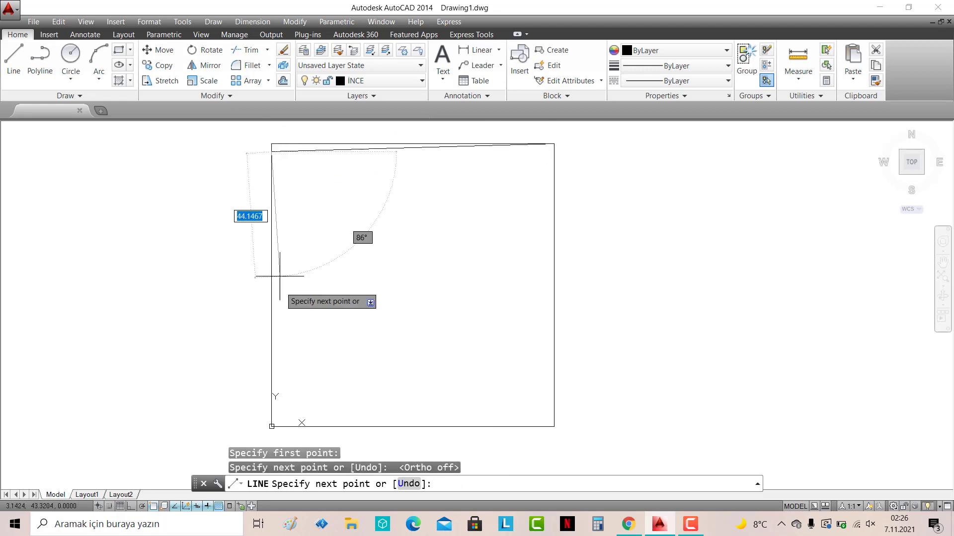
pyautogui.click(279, 426)
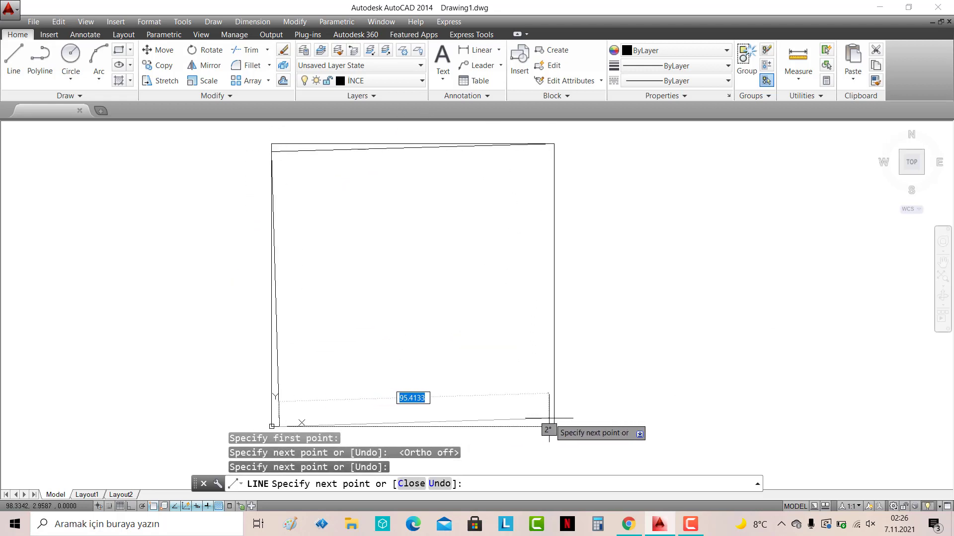
pyautogui.click(554, 418)
pyautogui.scroll(2, 554, 145)
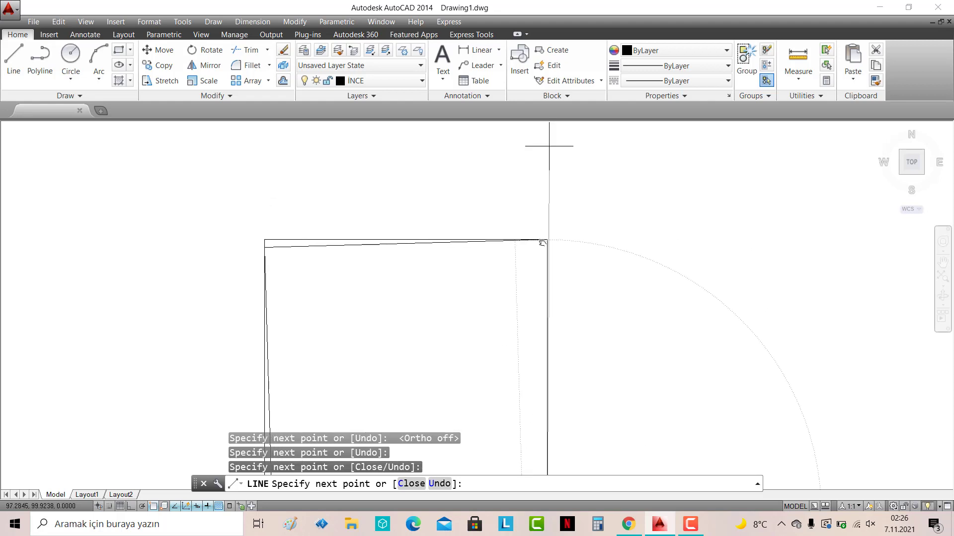
pyautogui.scroll(2, 541, 251)
pyautogui.scroll(1, 478, 255)
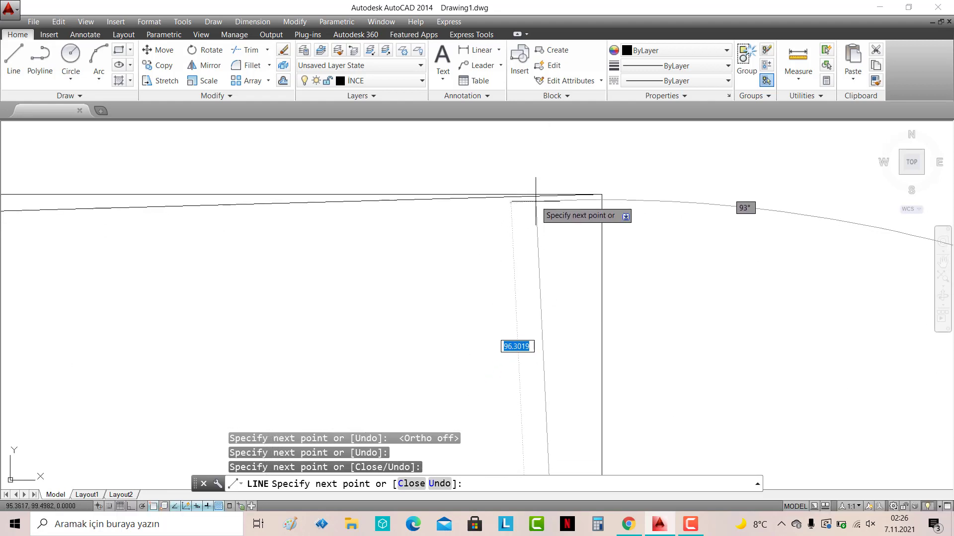
# Continue the second tilted lap with lines ending on the top, left, bottom, right and top edges.
pyautogui.click(536, 197)
pyautogui.scroll(-5, 419, 232)
pyautogui.moveTo(292, 232); pyautogui.dragTo(500, 215, button='middle')
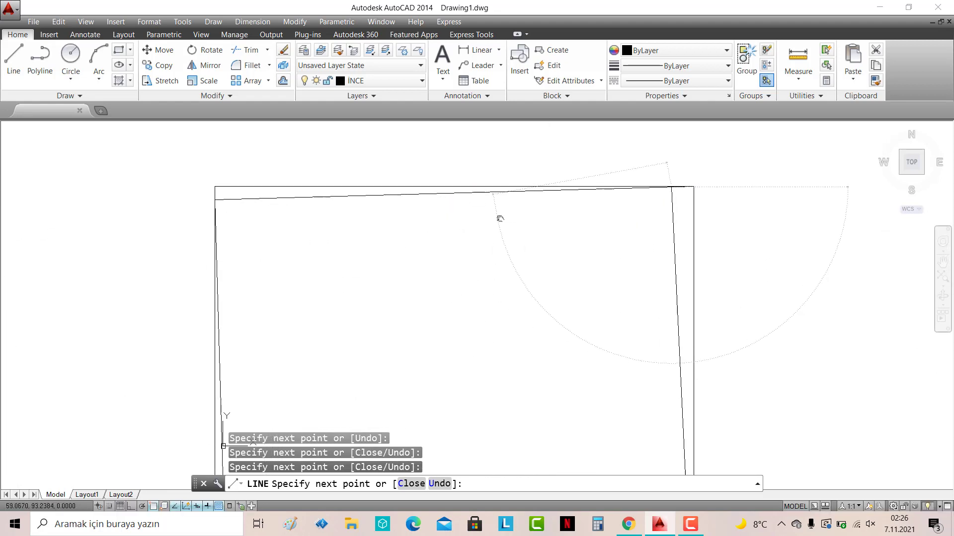
pyautogui.click(217, 224)
pyautogui.moveTo(259, 311); pyautogui.dragTo(273, 124, button='middle')
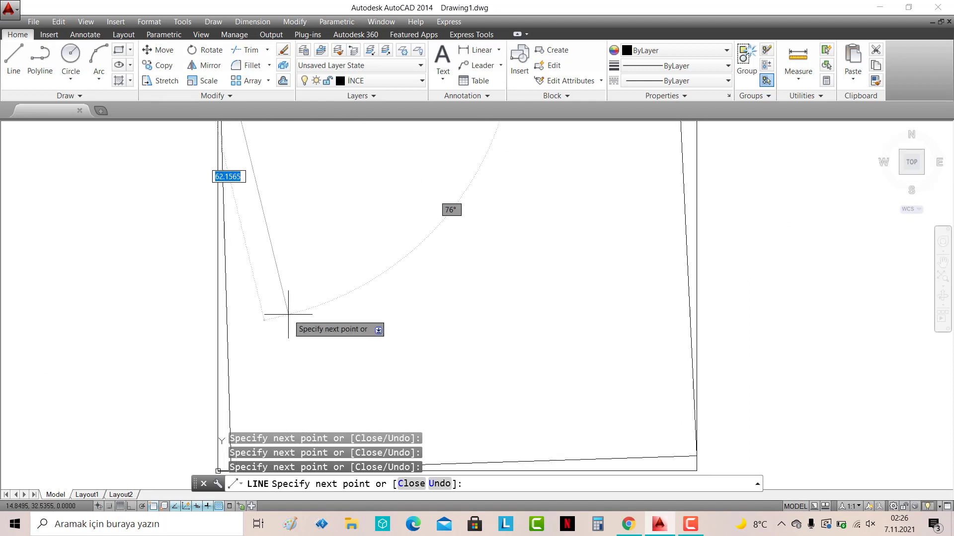
pyautogui.moveTo(288, 315); pyautogui.dragTo(299, 160, button='middle')
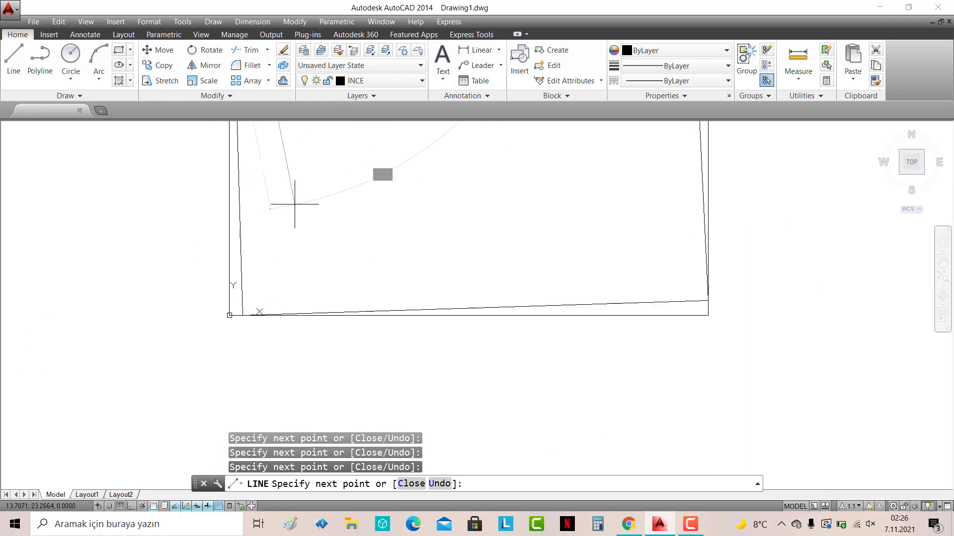
pyautogui.click(260, 313)
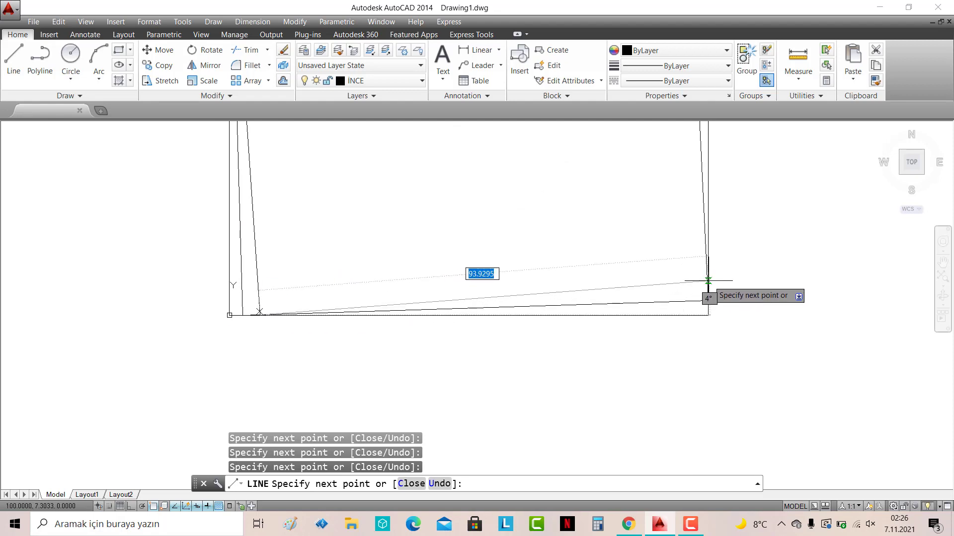
pyautogui.click(708, 300)
pyautogui.moveTo(639, 238); pyautogui.dragTo(548, 481, button='middle')
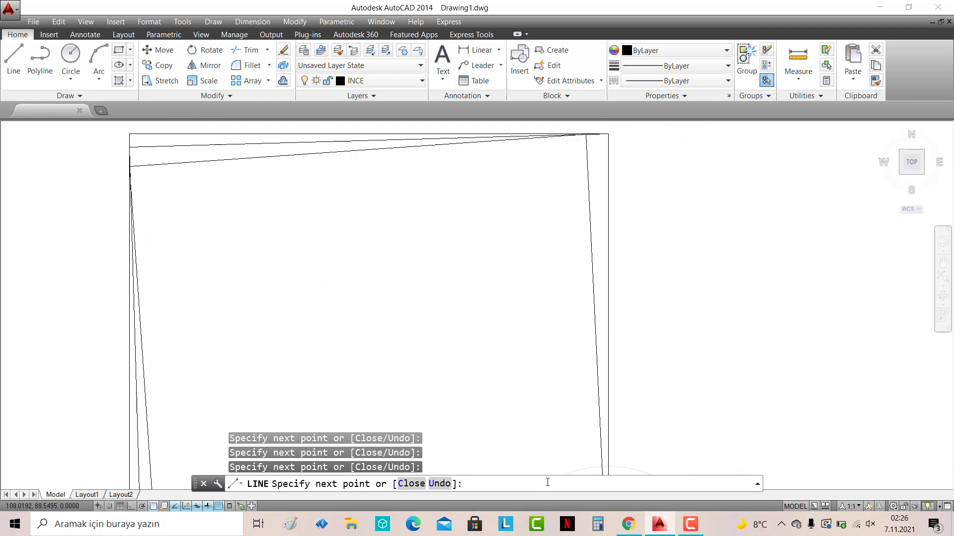
pyautogui.moveTo(571, 83); pyautogui.dragTo(571, 145, button='middle')
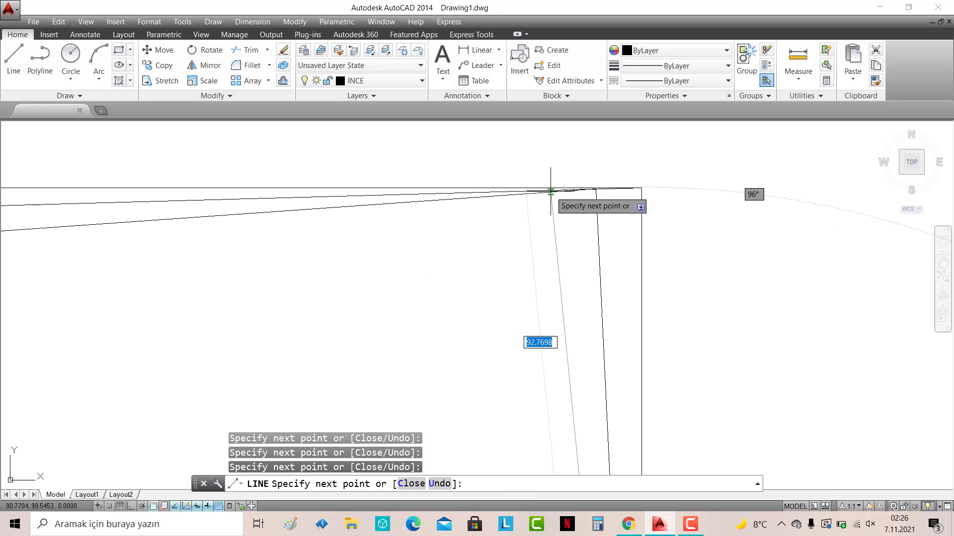
pyautogui.click(547, 188)
pyautogui.moveTo(432, 213); pyautogui.dragTo(629, 175, button='middle')
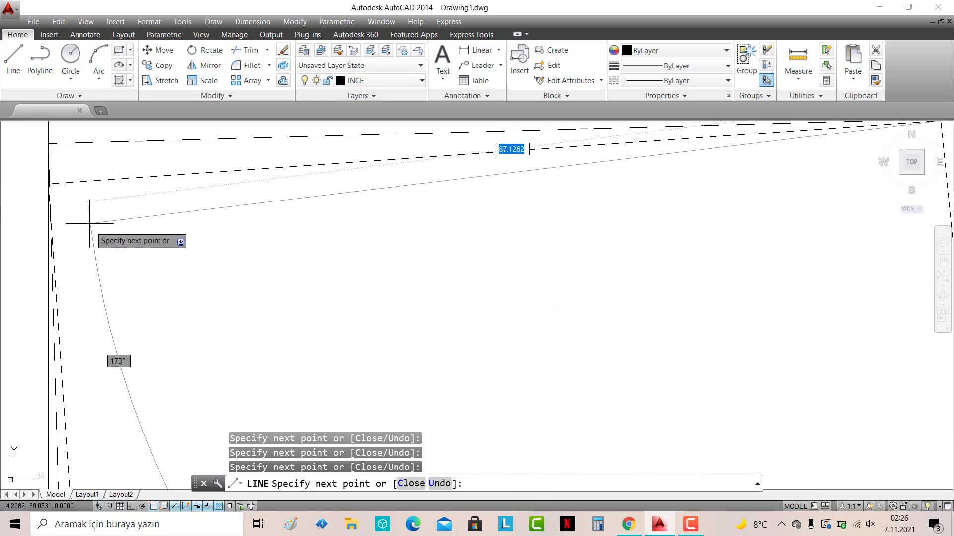
# Extend the spiral with lines ending on the left, top, left, bottom and right edges.
pyautogui.click(50, 219)
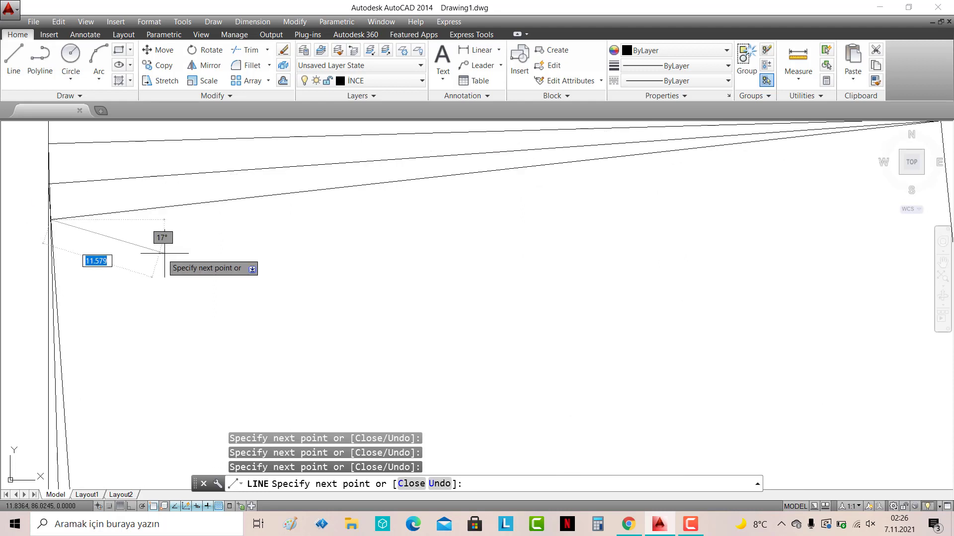
pyautogui.scroll(-3, 173, 264)
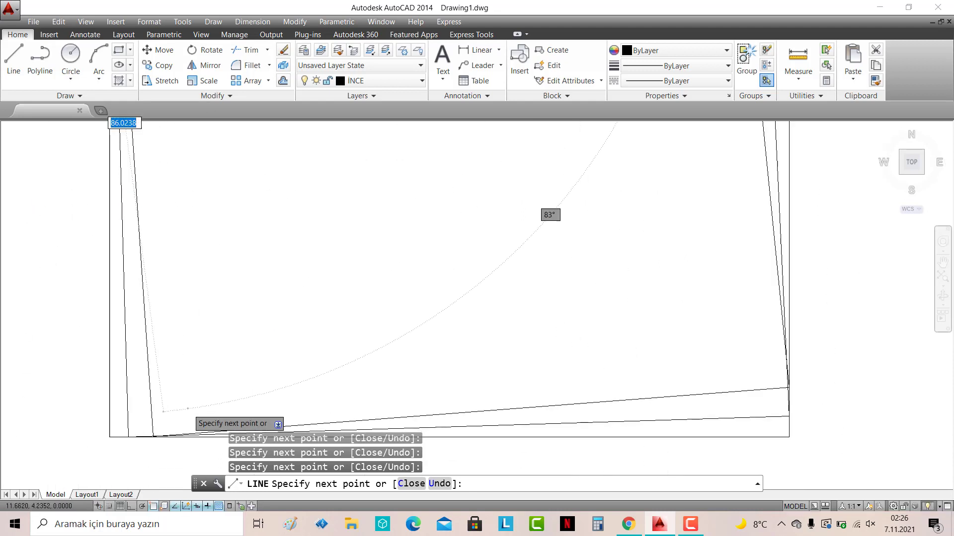
pyautogui.scroll(4, 196, 387)
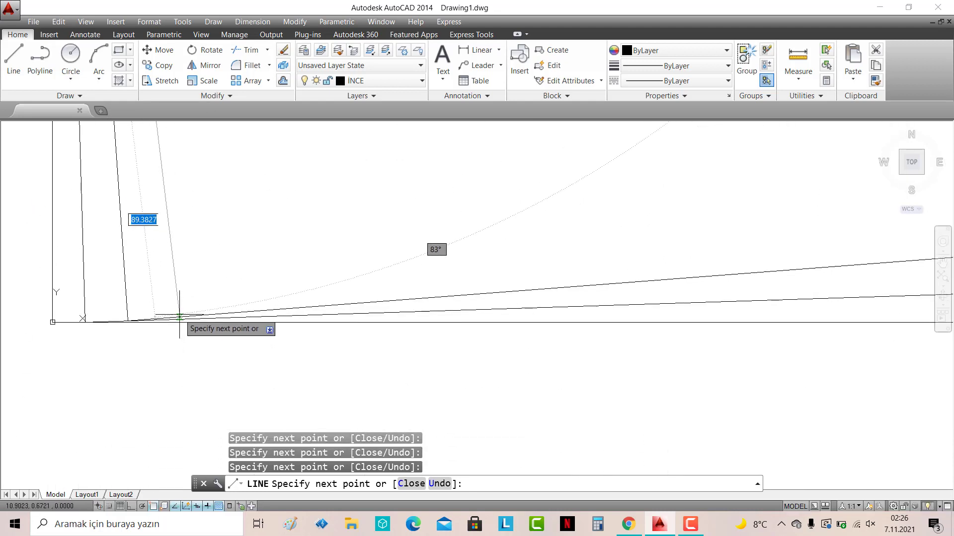
pyautogui.scroll(-3, 179, 316)
pyautogui.scroll(3, 382, 316)
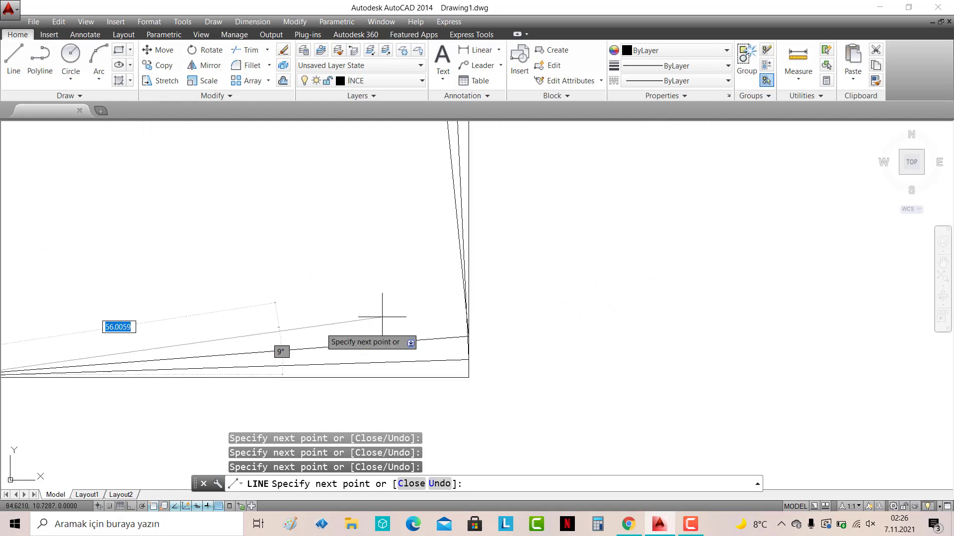
pyautogui.scroll(4, 418, 316)
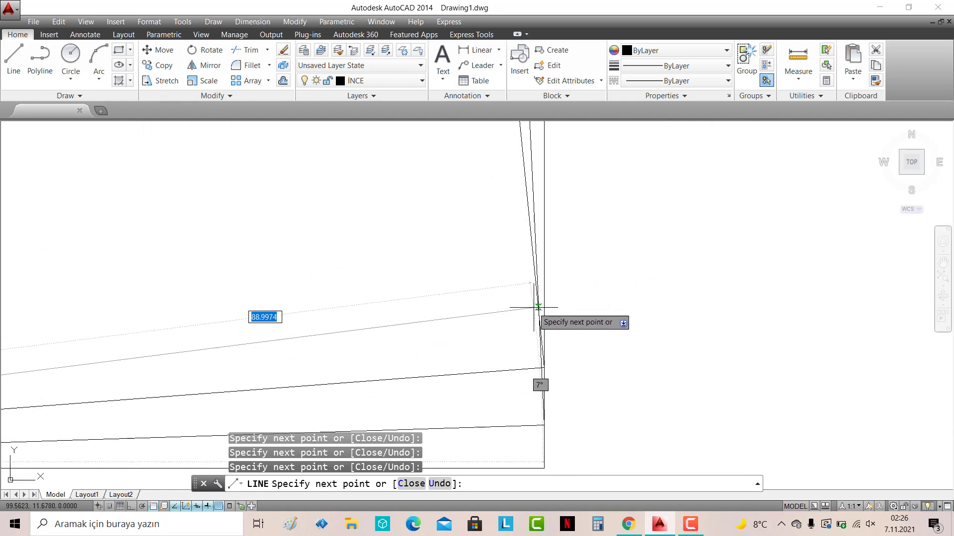
pyautogui.moveTo(539, 307); pyautogui.dragTo(576, 385, button='middle')
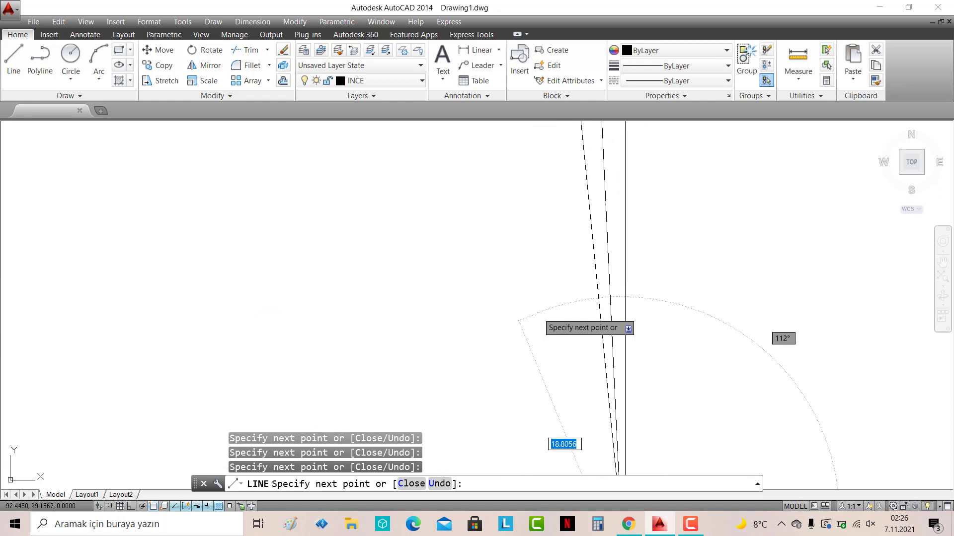
pyautogui.moveTo(528, 207); pyautogui.dragTo(528, 313, button='middle')
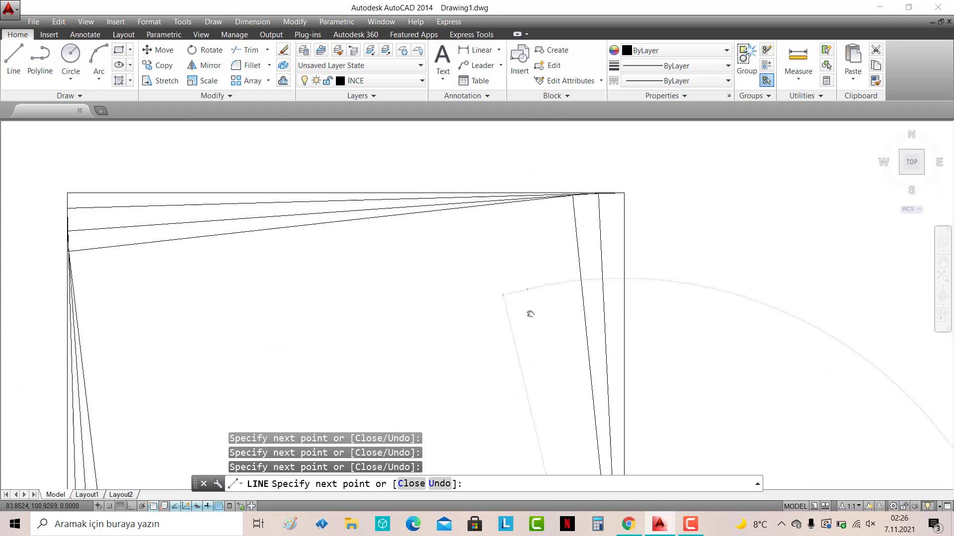
pyautogui.click(537, 197)
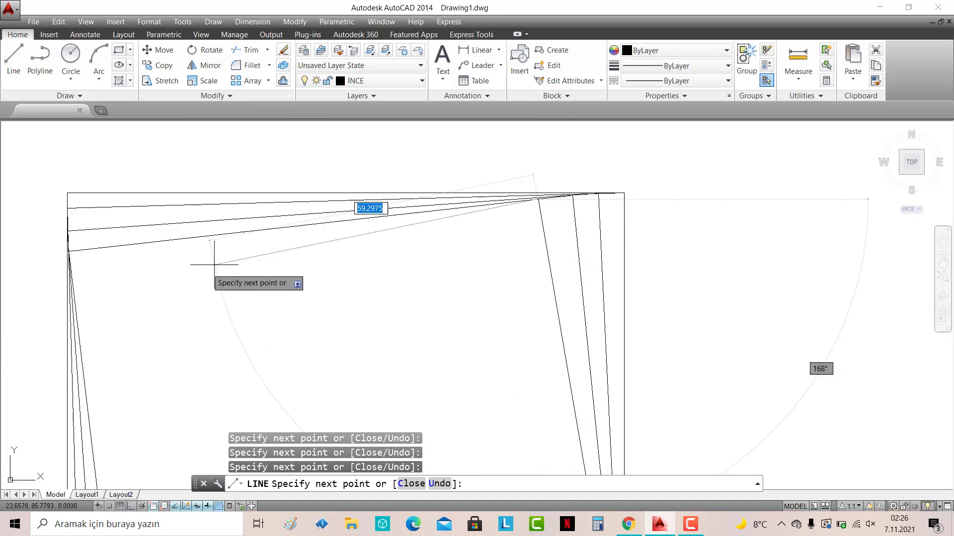
pyautogui.click(71, 273)
pyautogui.moveTo(171, 325); pyautogui.dragTo(191, 181, button='middle')
pyautogui.scroll(-3, 186, 233)
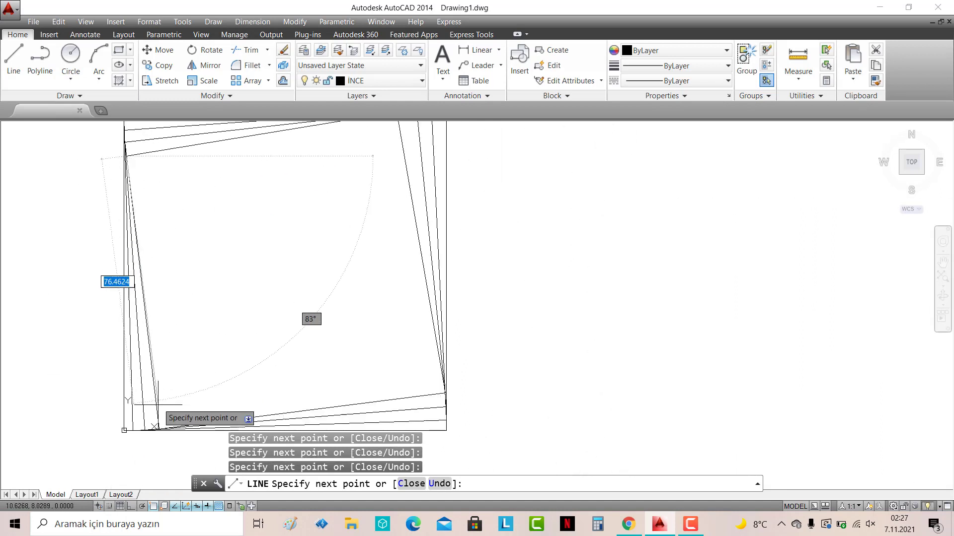
pyautogui.click(173, 427)
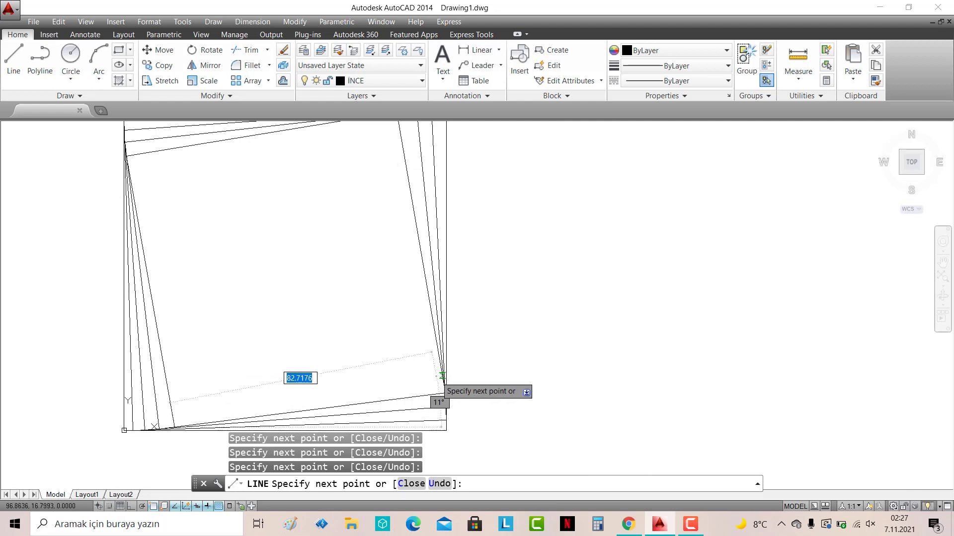
pyautogui.click(442, 376)
# Add two more inward spiral laps, each endpoint snapped onto the previous line.
pyautogui.moveTo(385, 188); pyautogui.dragTo(402, 236, button='middle')
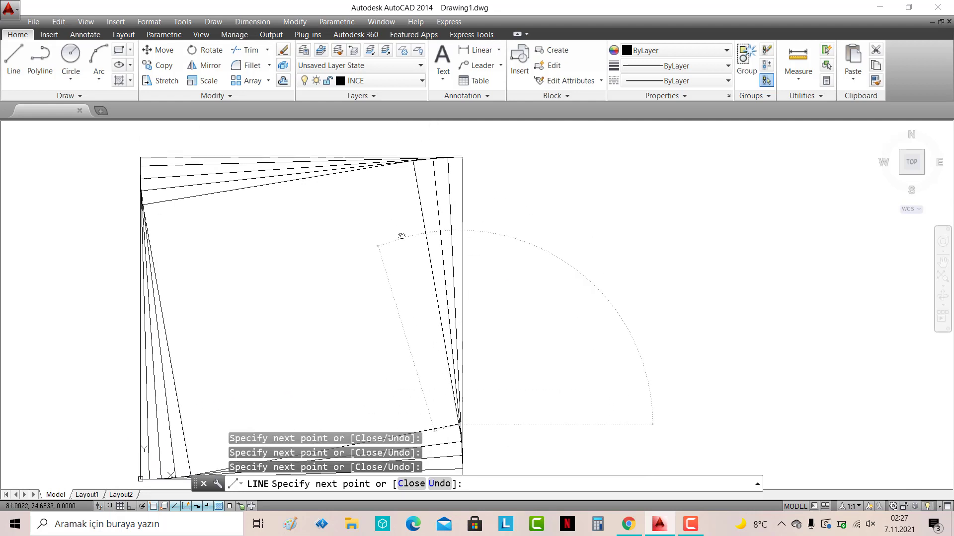
pyautogui.click(389, 162)
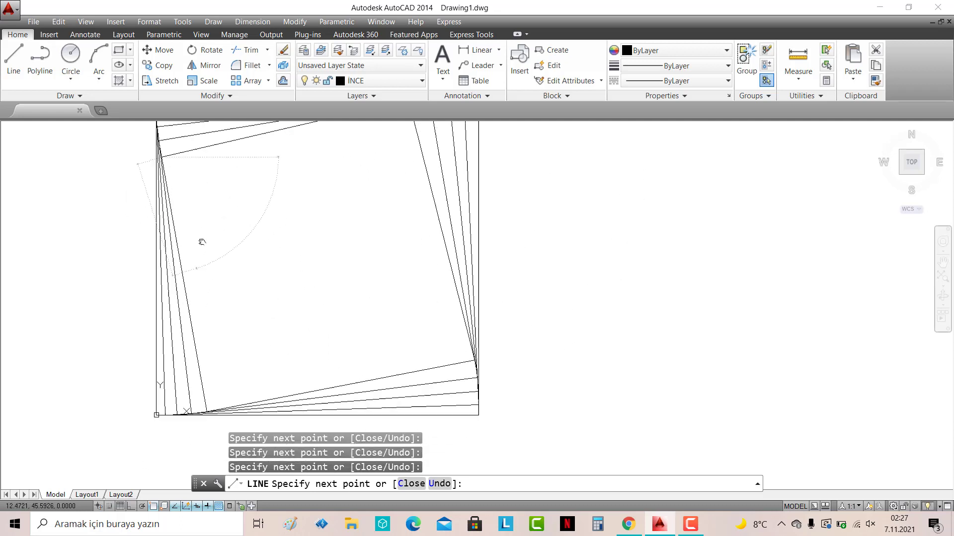
pyautogui.moveTo(202, 240); pyautogui.dragTo(222, 150, button='middle')
pyautogui.click(228, 381)
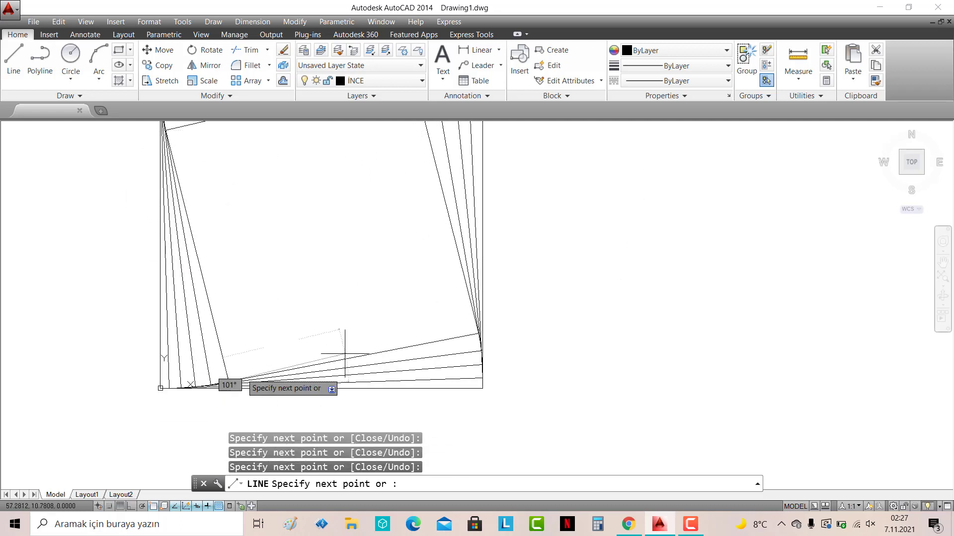
pyautogui.click(474, 318)
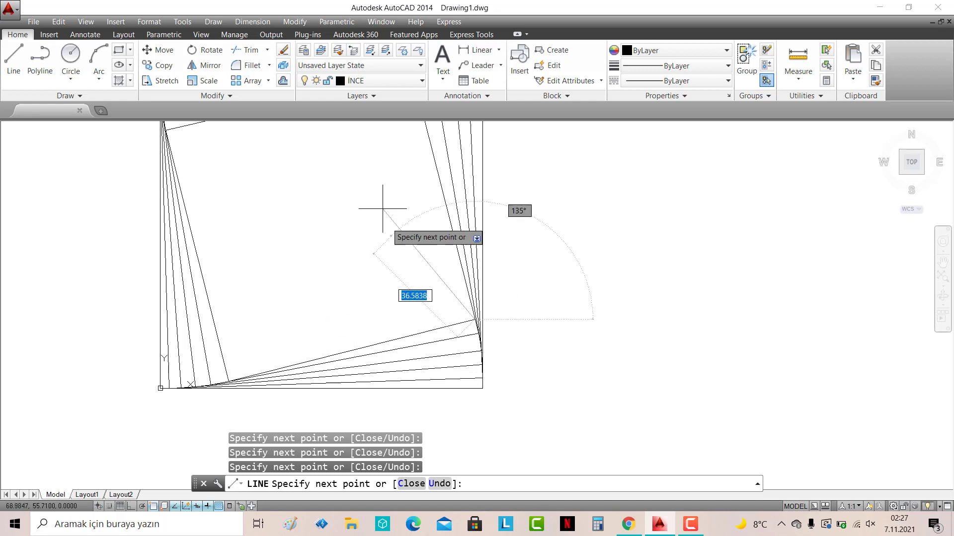
pyautogui.moveTo(372, 149); pyautogui.dragTo(384, 213, button='middle')
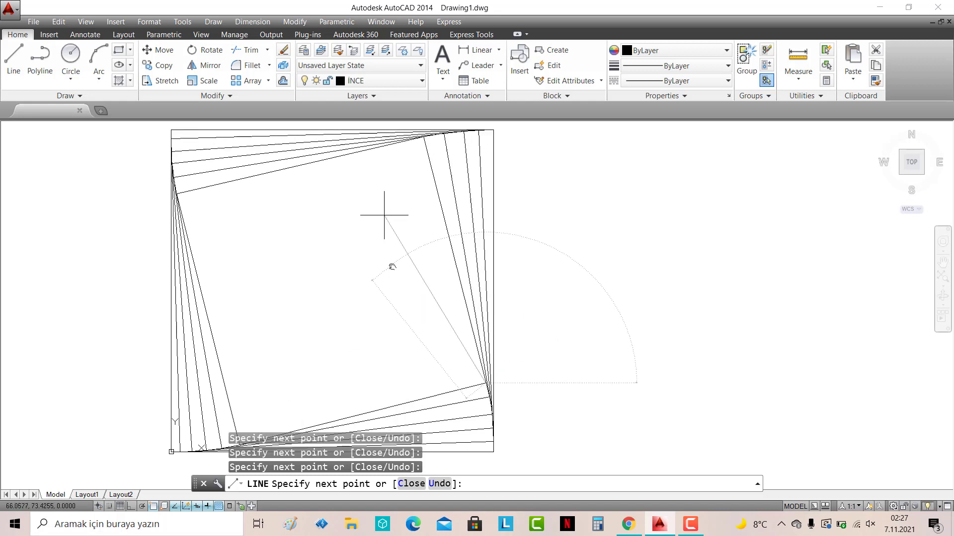
pyautogui.click(408, 149)
pyautogui.click(181, 208)
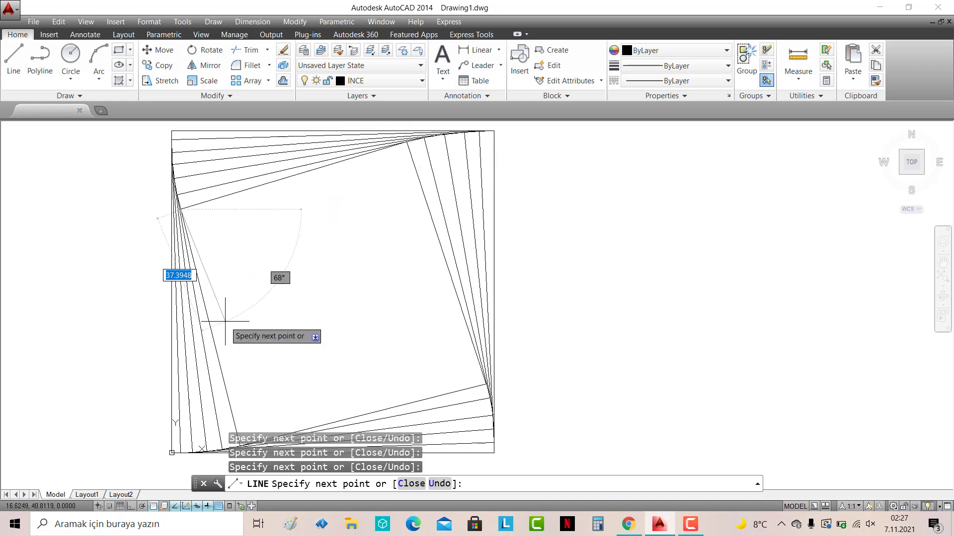
pyautogui.moveTo(239, 327); pyautogui.dragTo(249, 277, button='middle')
pyautogui.click(265, 390)
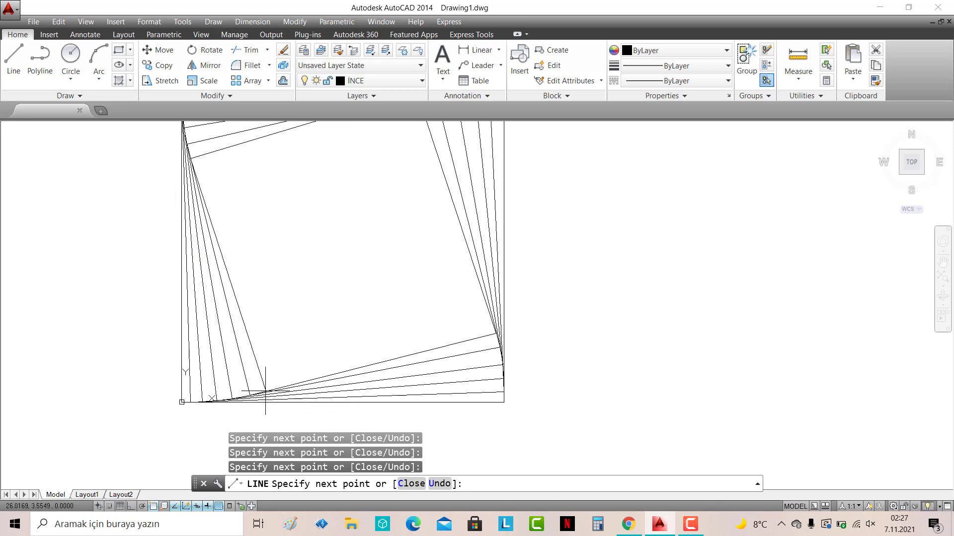
pyautogui.click(501, 317)
# Wind the spiral further inward with endpoints on the top, left, bottom and right fan lines.
pyautogui.moveTo(432, 252); pyautogui.dragTo(426, 335, button='middle')
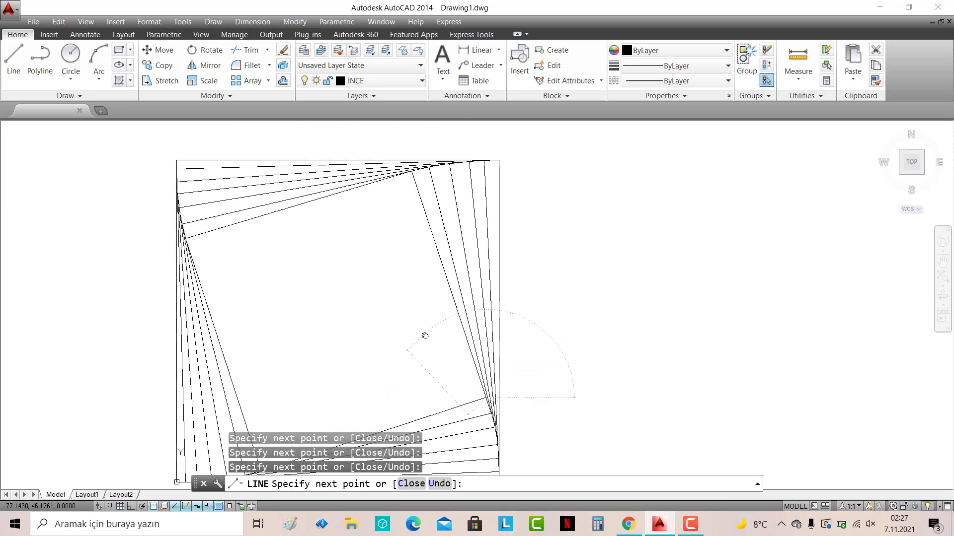
pyautogui.click(393, 177)
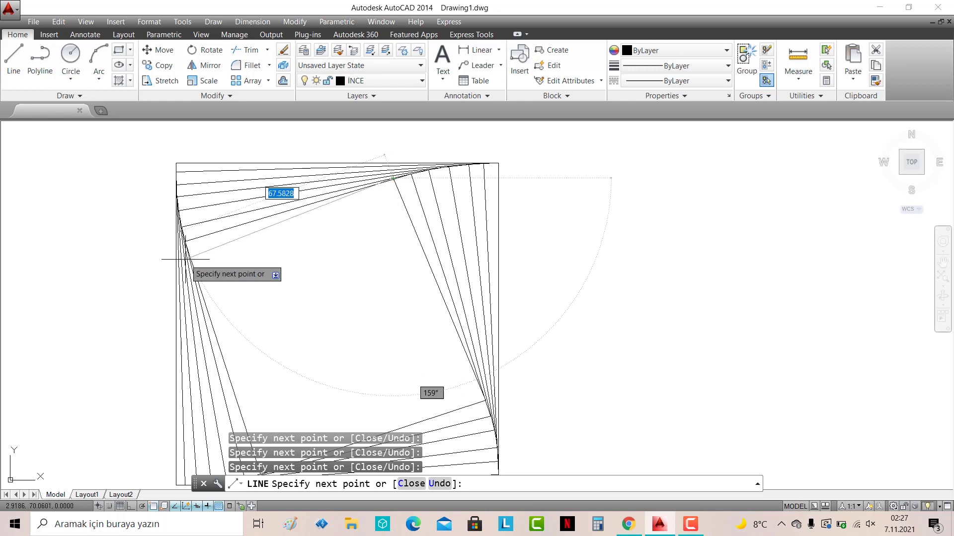
pyautogui.click(191, 260)
pyautogui.moveTo(231, 290); pyautogui.dragTo(238, 231, button='middle')
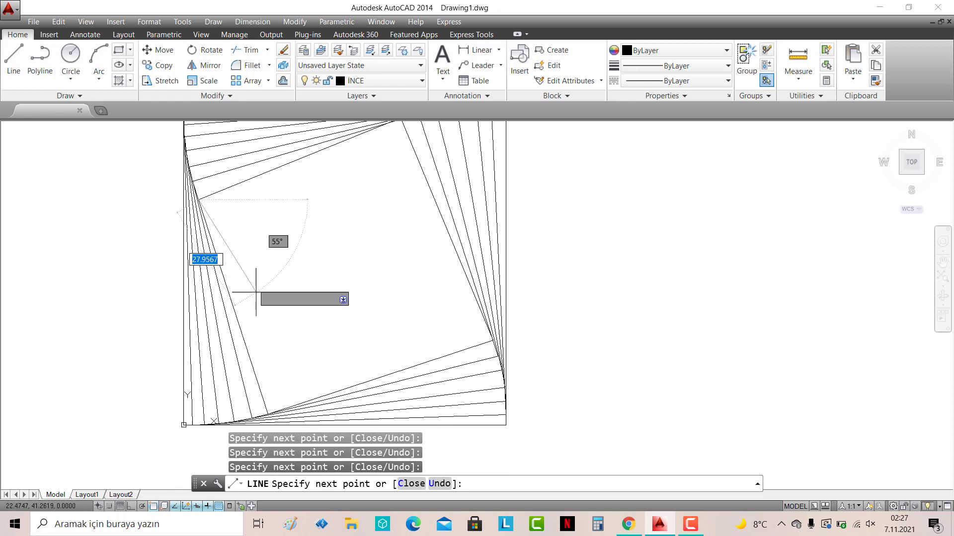
pyautogui.click(281, 410)
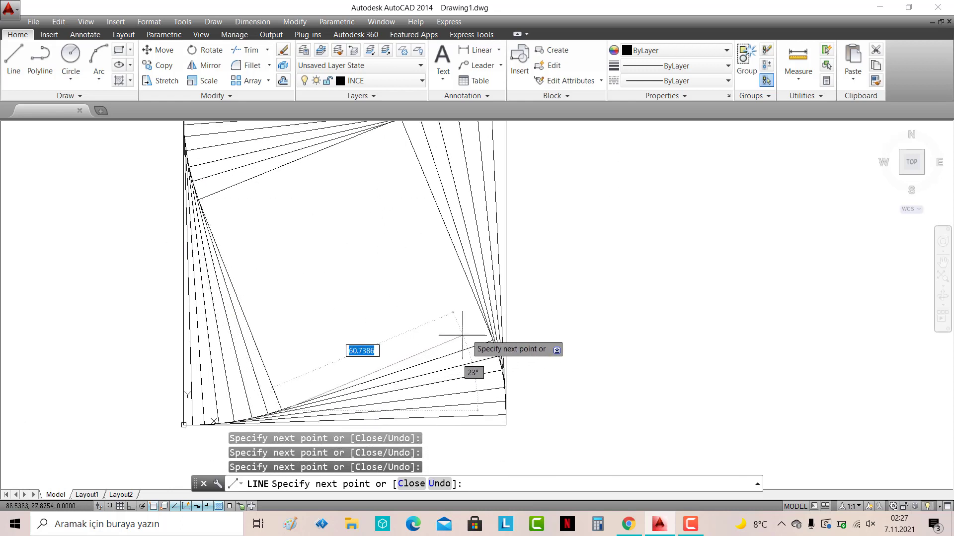
pyautogui.click(486, 326)
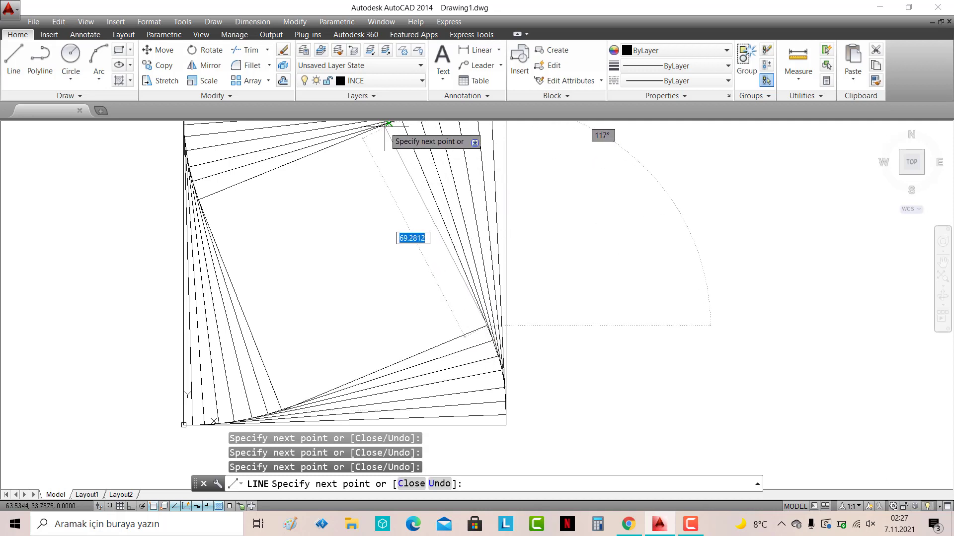
pyautogui.click(383, 125)
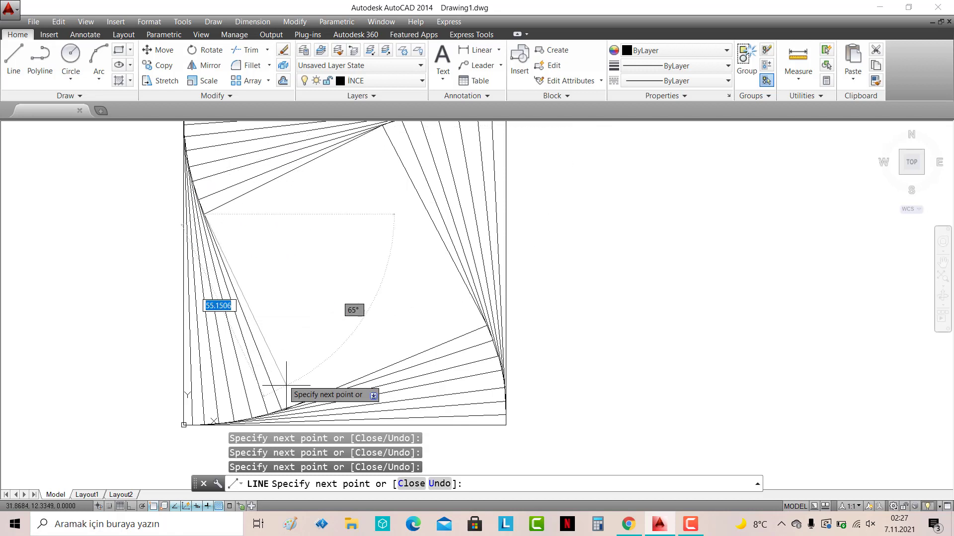
pyautogui.click(294, 404)
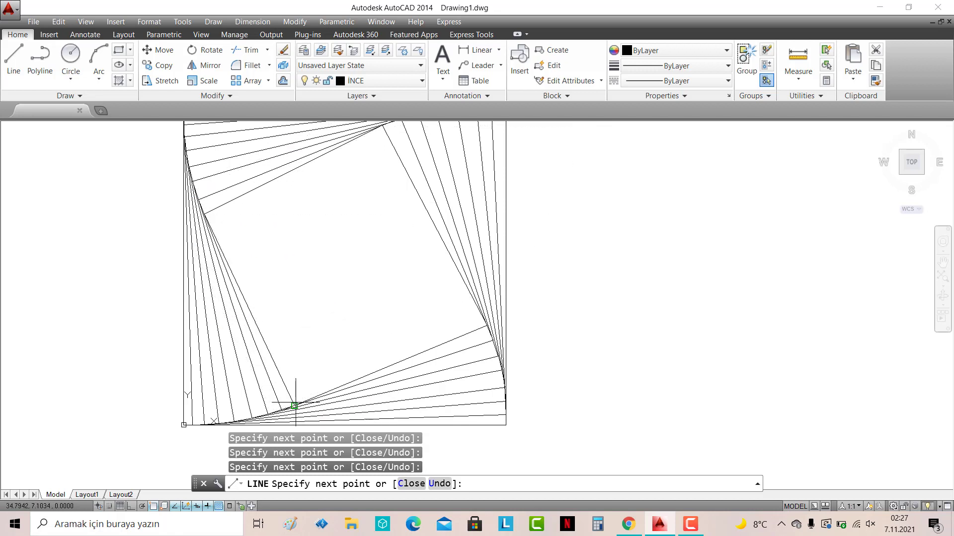
pyautogui.click(477, 311)
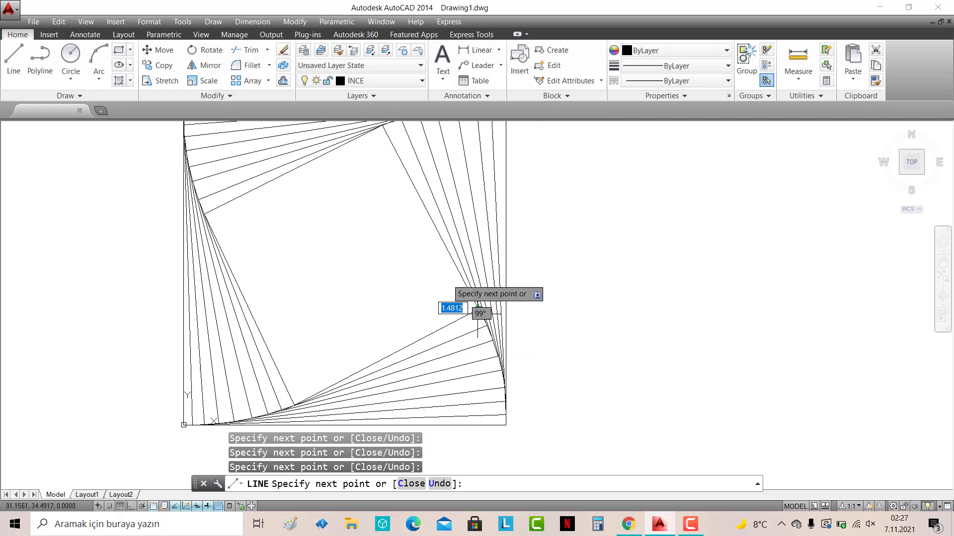
# Add two more spiral laps, leaving a tilted open square in the middle.
pyautogui.click(370, 132)
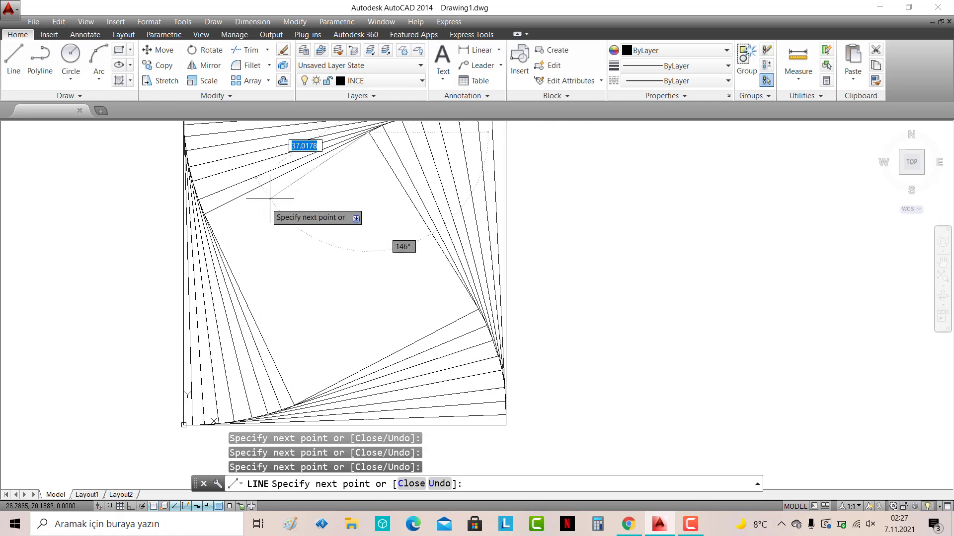
pyautogui.click(212, 229)
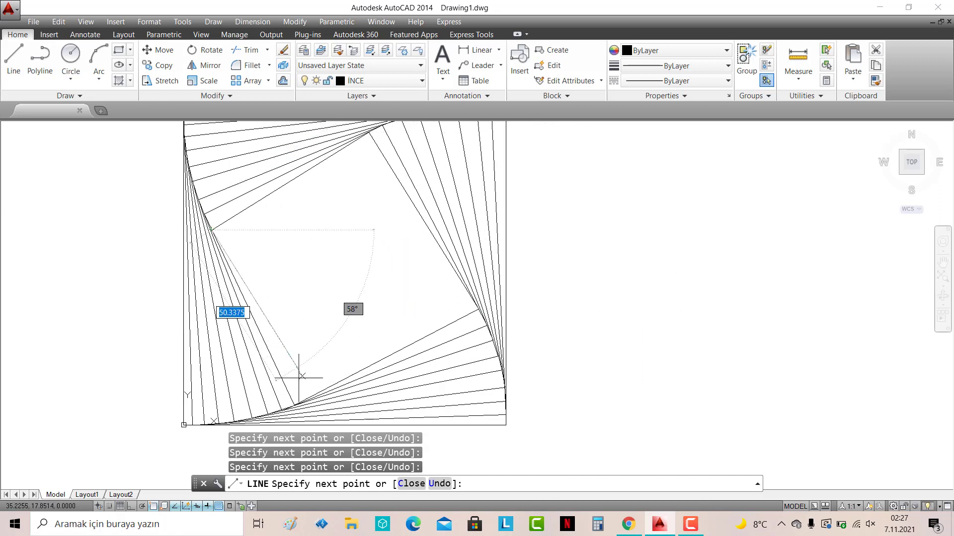
pyautogui.click(308, 398)
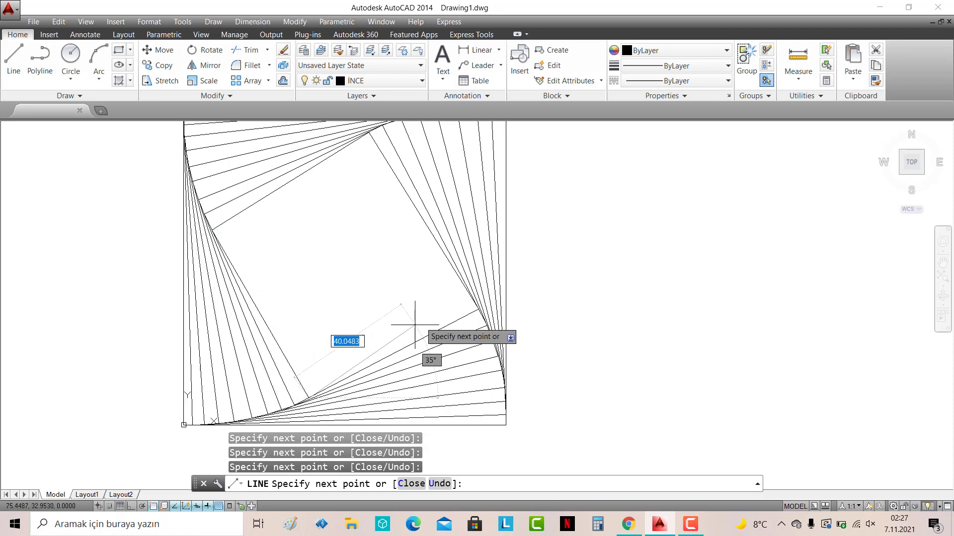
pyautogui.click(469, 297)
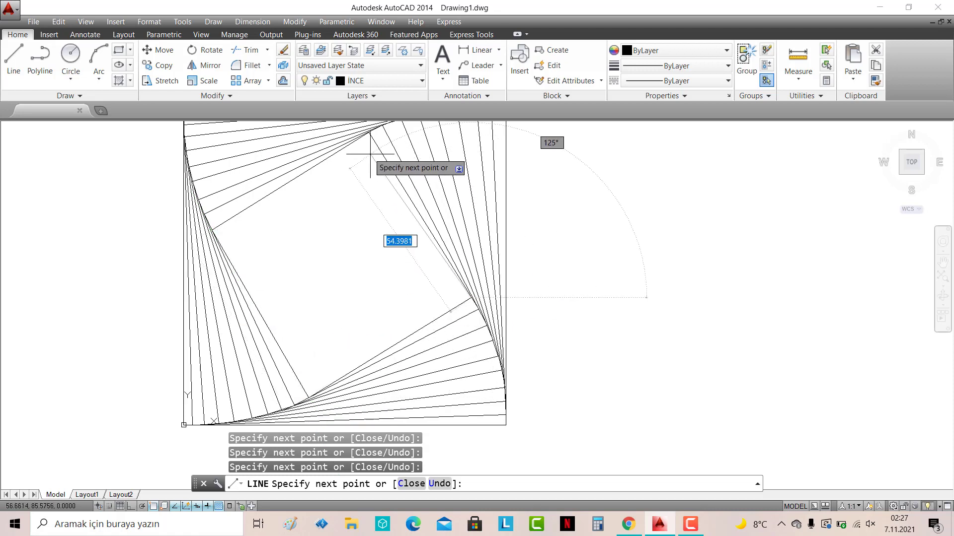
pyautogui.click(355, 139)
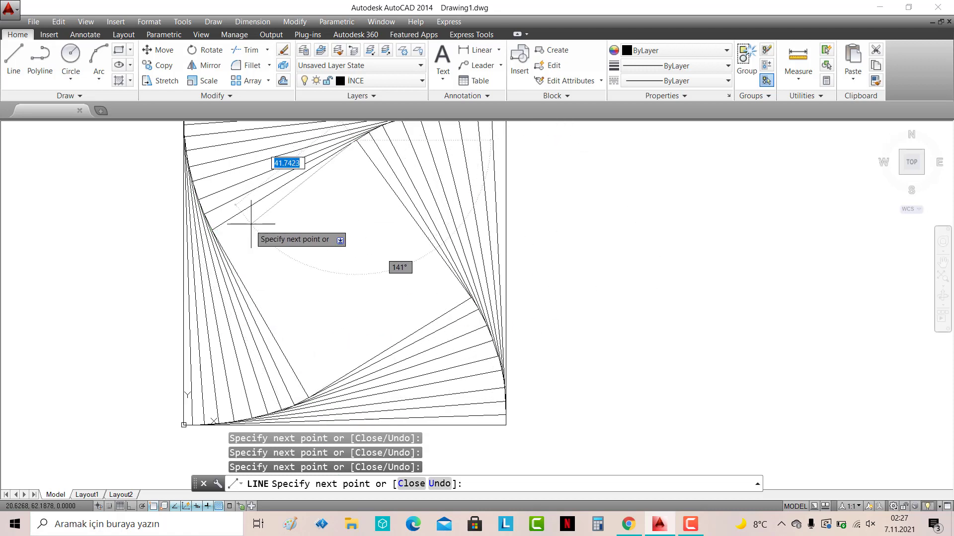
pyautogui.click(220, 239)
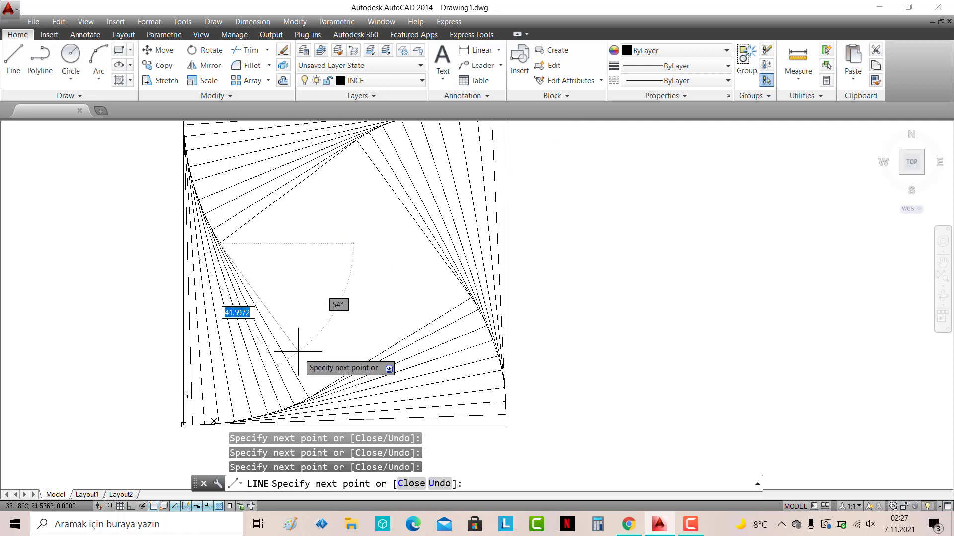
pyautogui.click(320, 390)
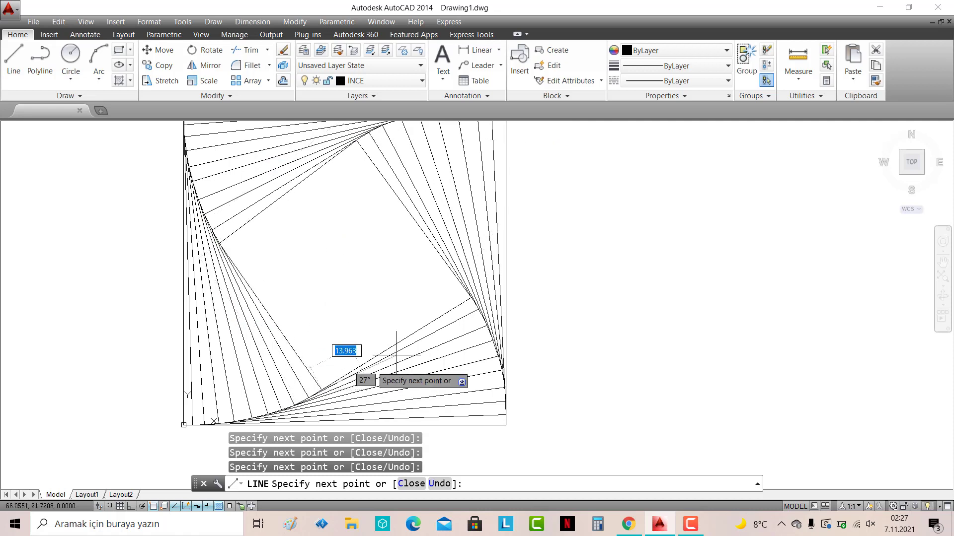
pyautogui.click(459, 287)
# Add over two more inward spiral turns, snapping each line to the previous one.
pyautogui.click(346, 147)
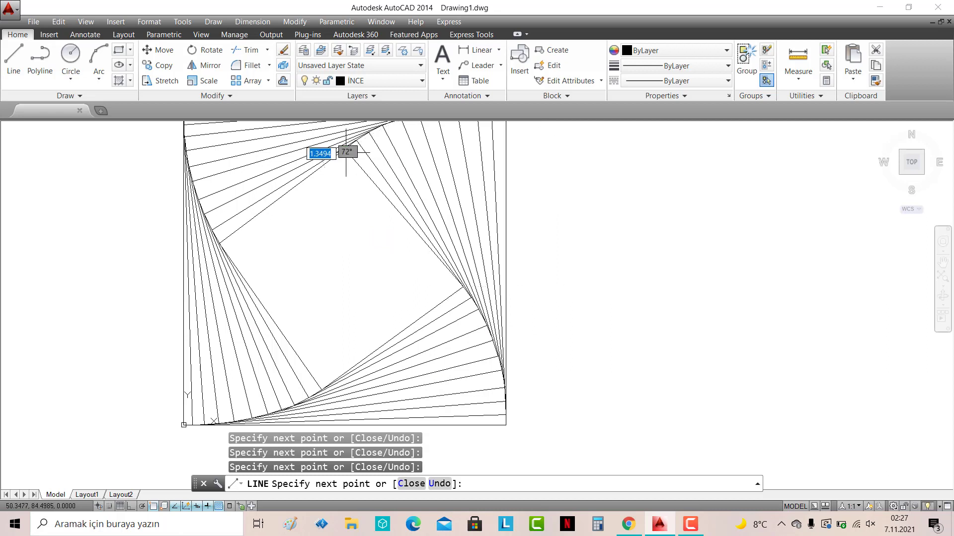
pyautogui.click(228, 257)
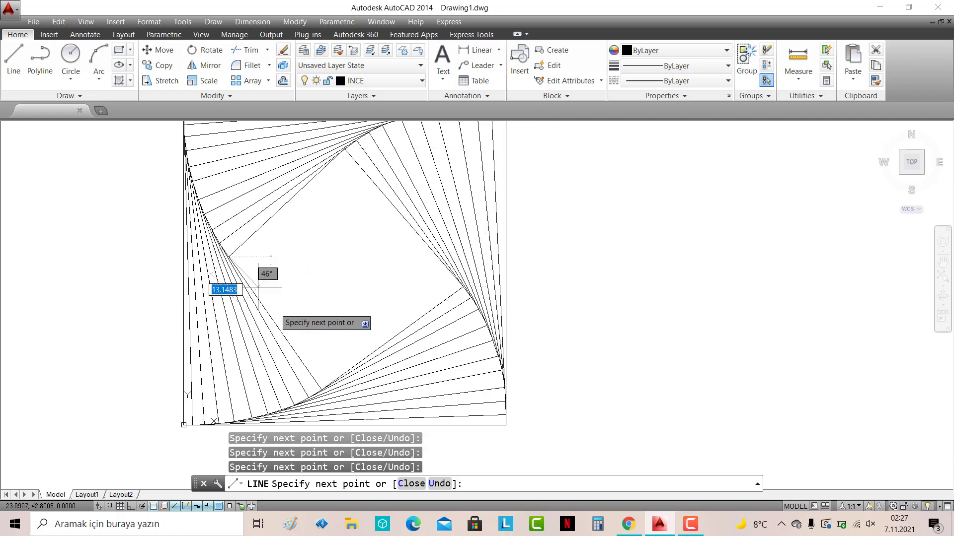
pyautogui.click(334, 382)
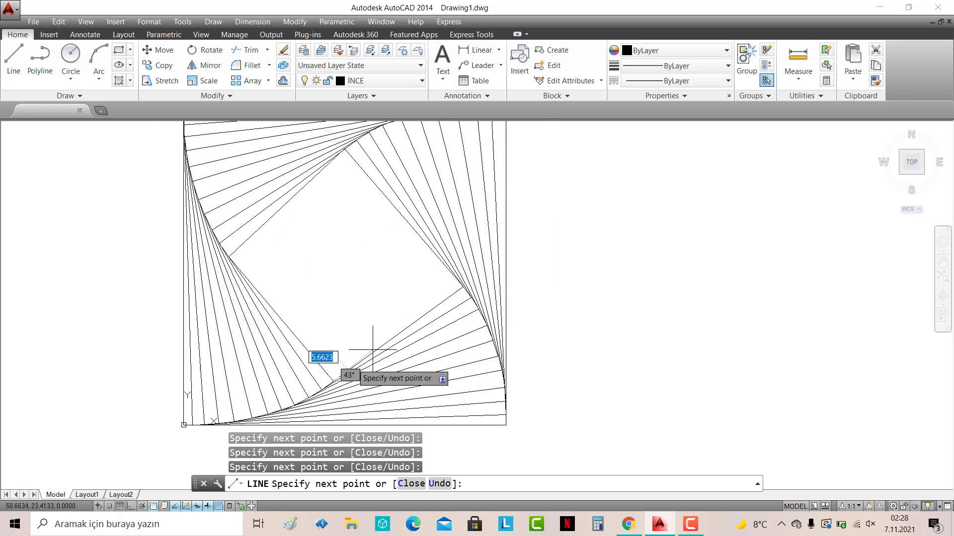
pyautogui.click(453, 276)
pyautogui.click(333, 160)
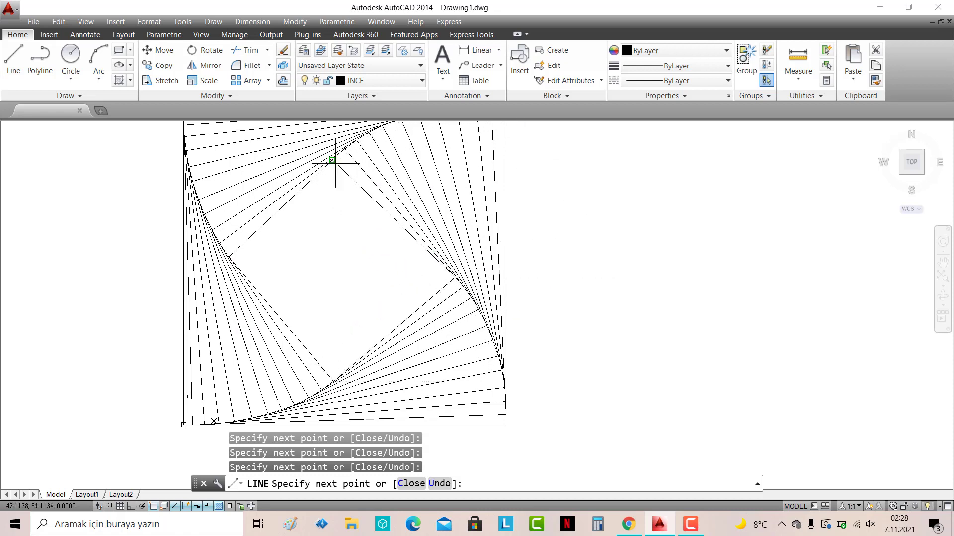
pyautogui.click(240, 270)
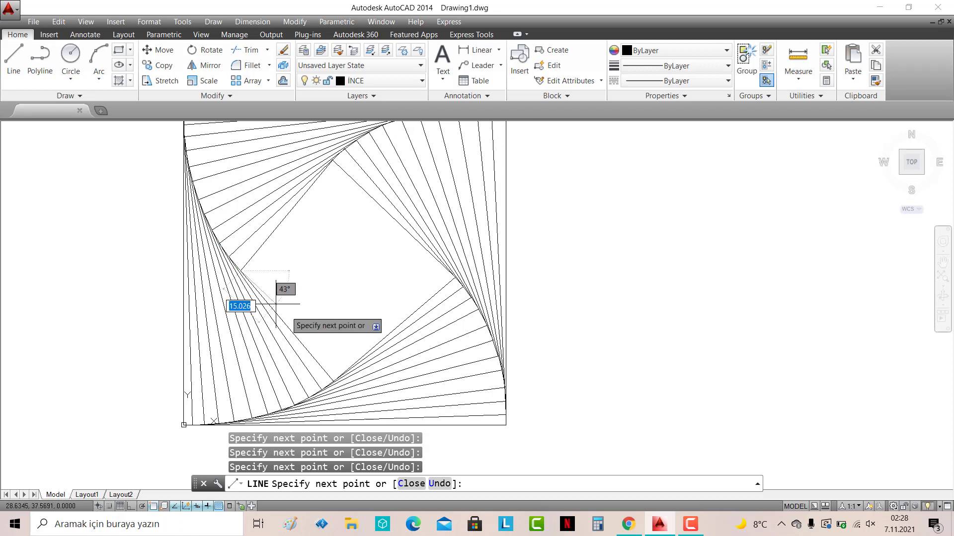
pyautogui.click(344, 372)
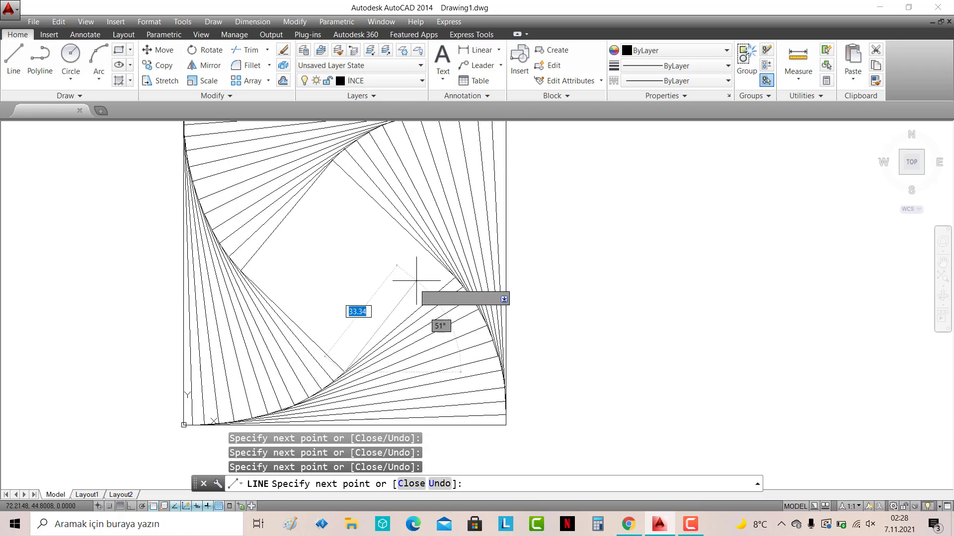
pyautogui.click(444, 267)
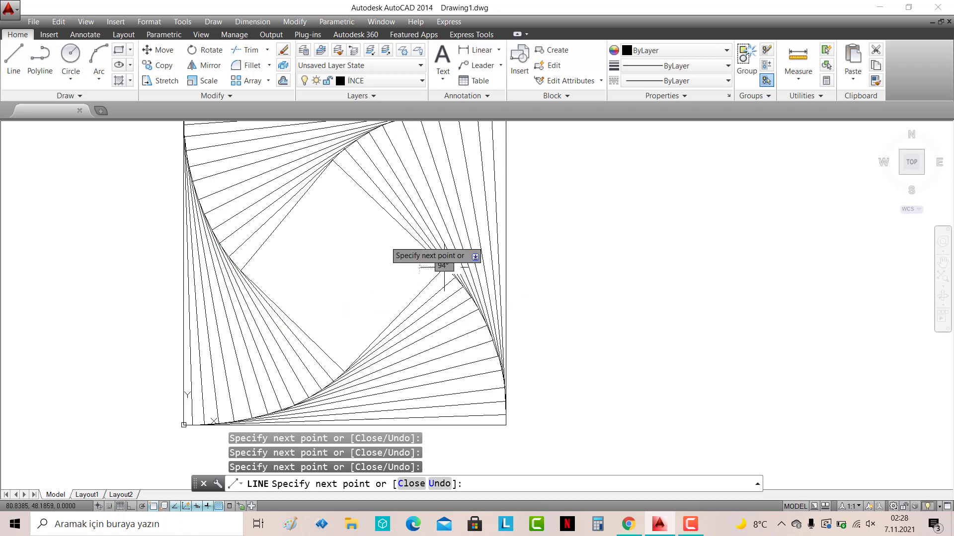
pyautogui.click(321, 174)
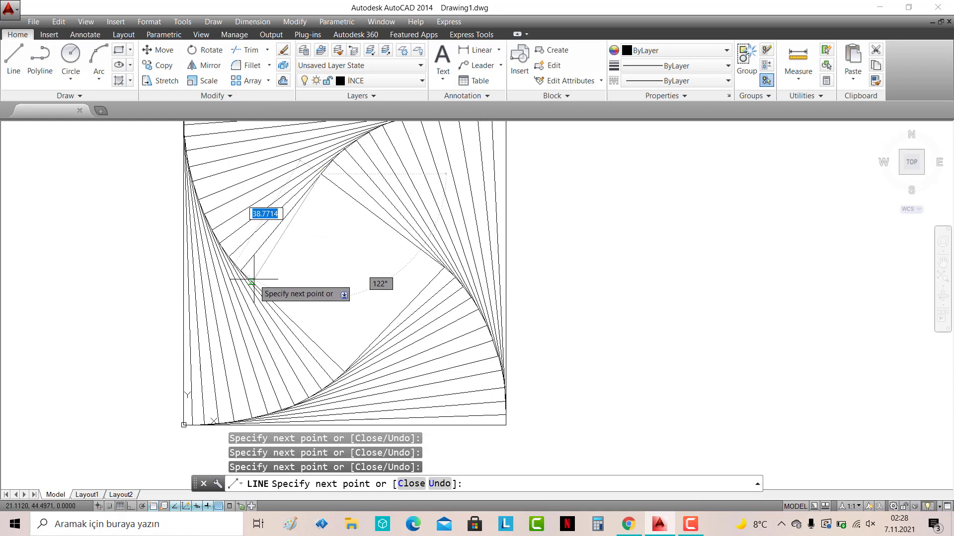
pyautogui.click(250, 280)
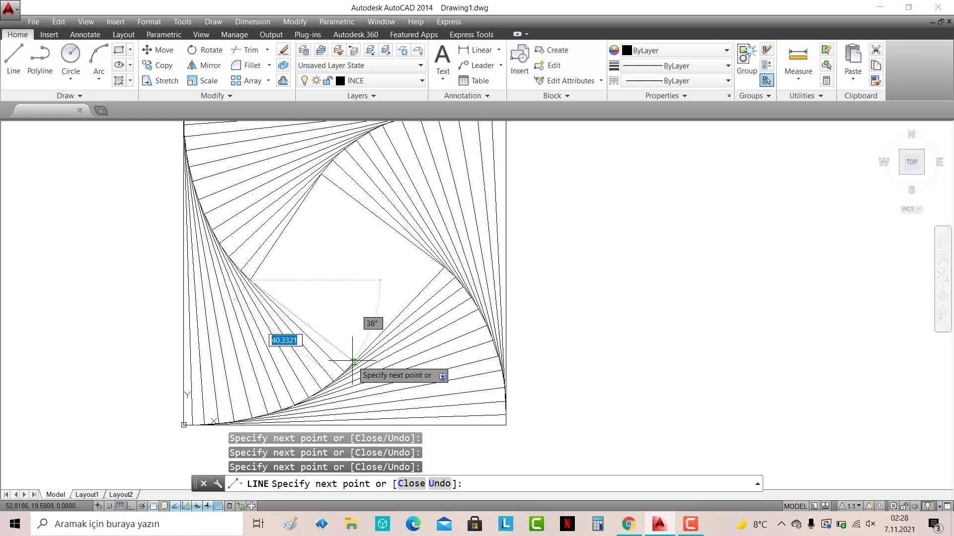
# Tighten the spiral with shorter lines until only a small opening remains at the centre.
pyautogui.click(354, 359)
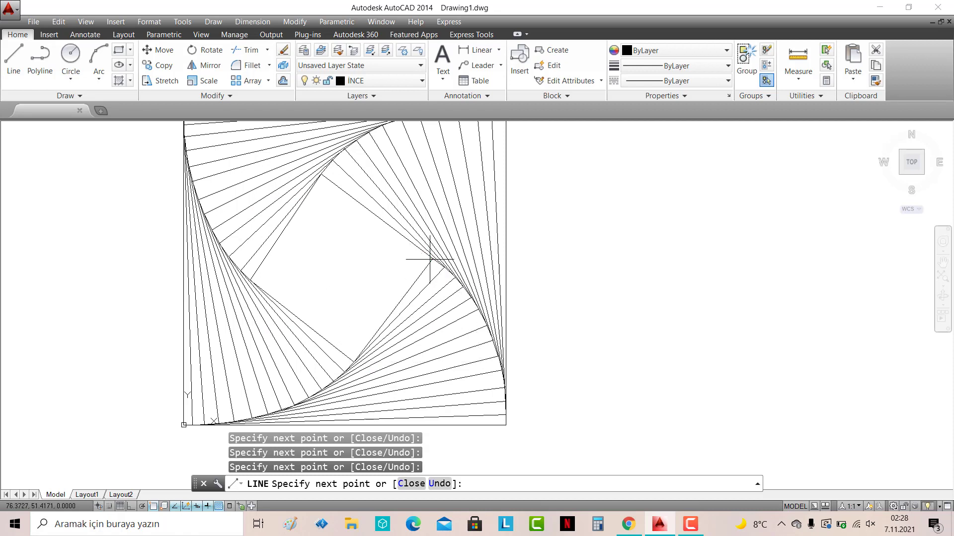
pyautogui.click(313, 185)
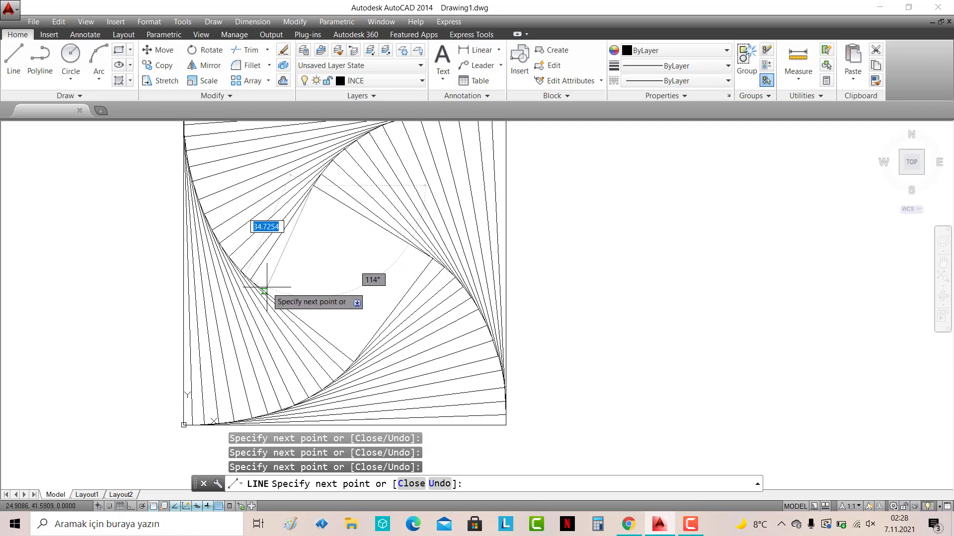
pyautogui.click(361, 352)
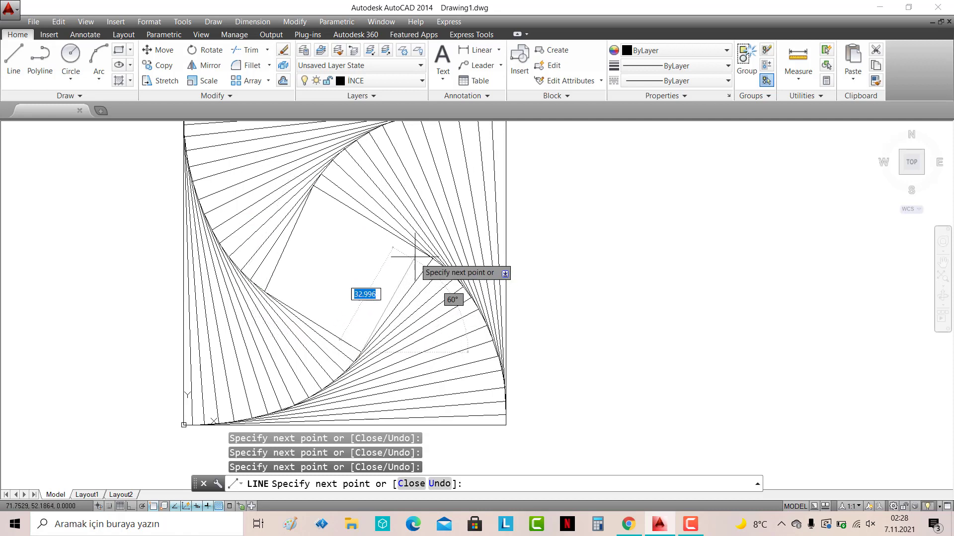
pyautogui.click(307, 199)
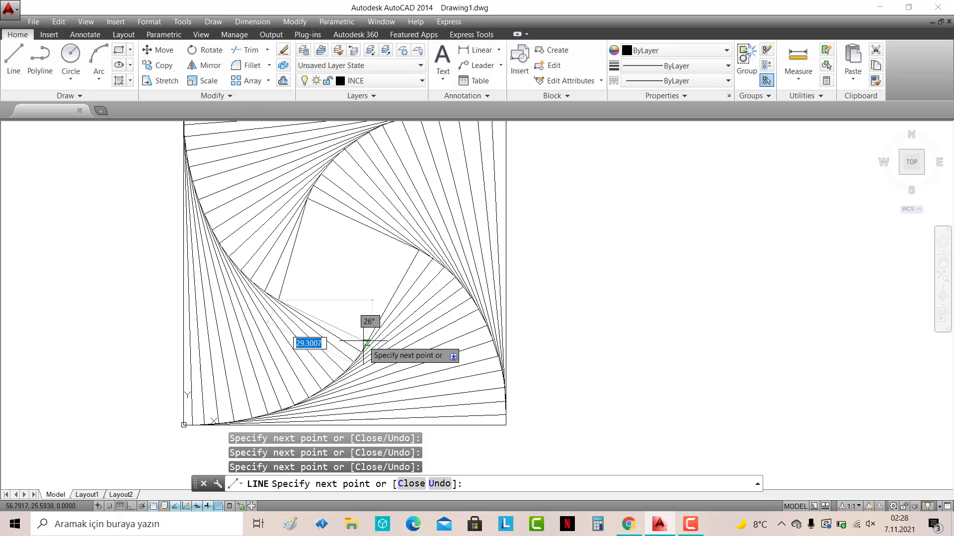
pyautogui.click(400, 242)
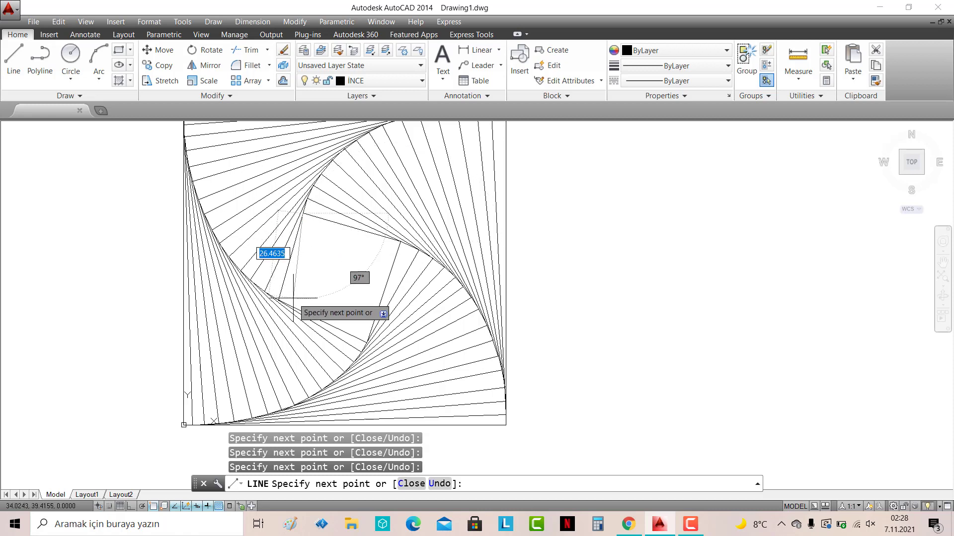
pyautogui.click(367, 330)
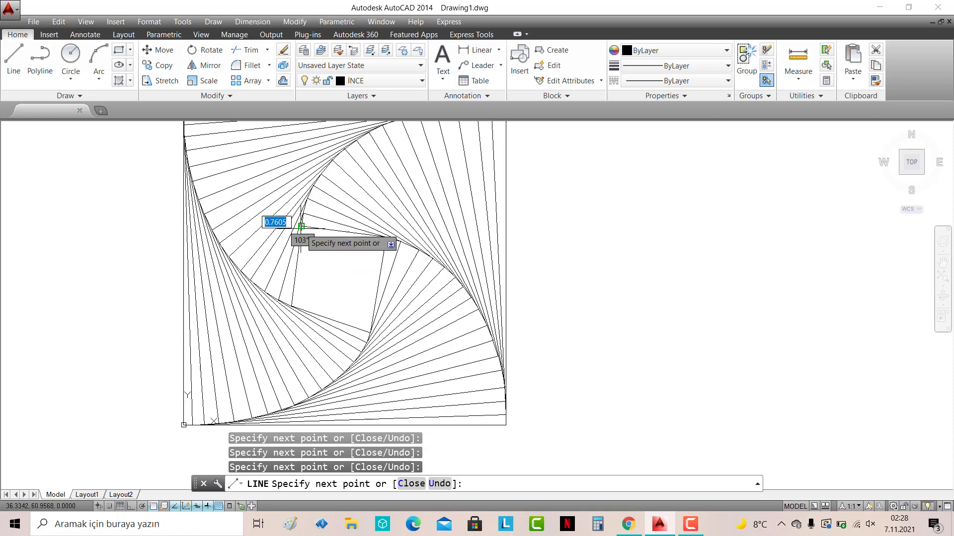
pyautogui.click(306, 310)
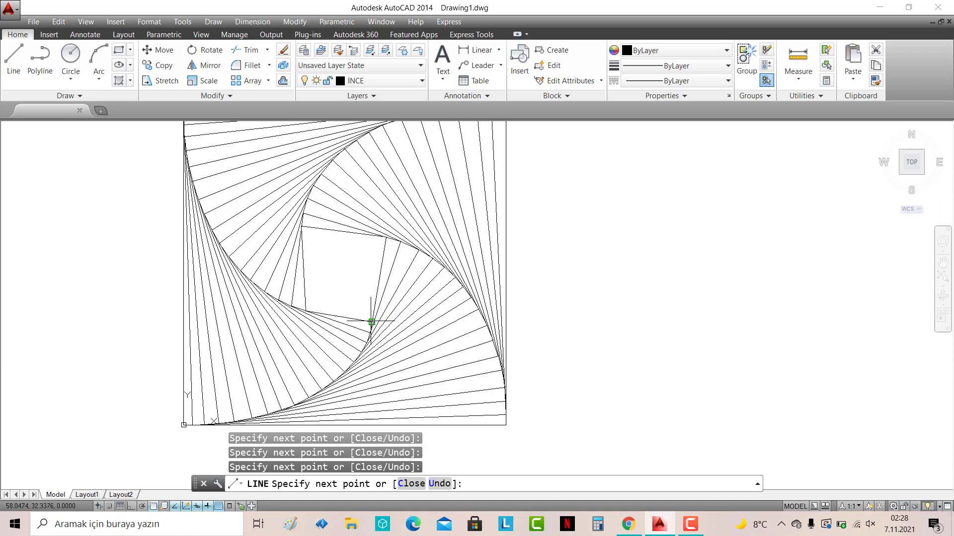
pyautogui.click(371, 322)
pyautogui.click(367, 234)
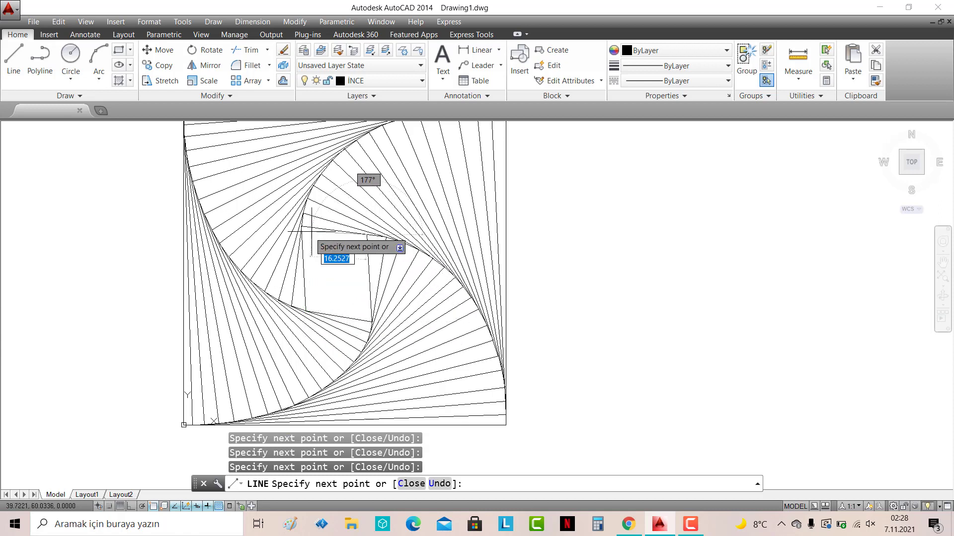
pyautogui.click(302, 239)
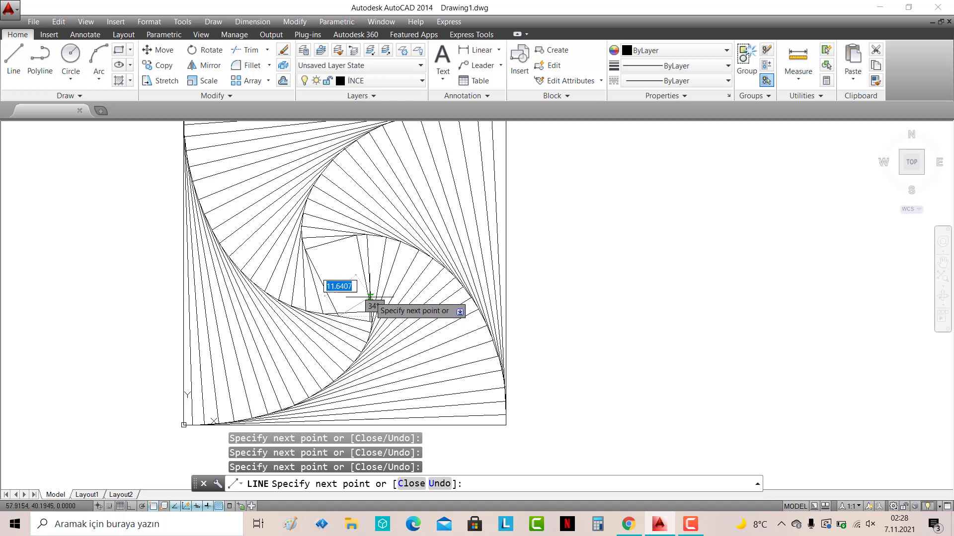
# Zoom in and add tiny inner spiral segments shrinking the central opening to a very small square.
pyautogui.scroll(2, 370, 298)
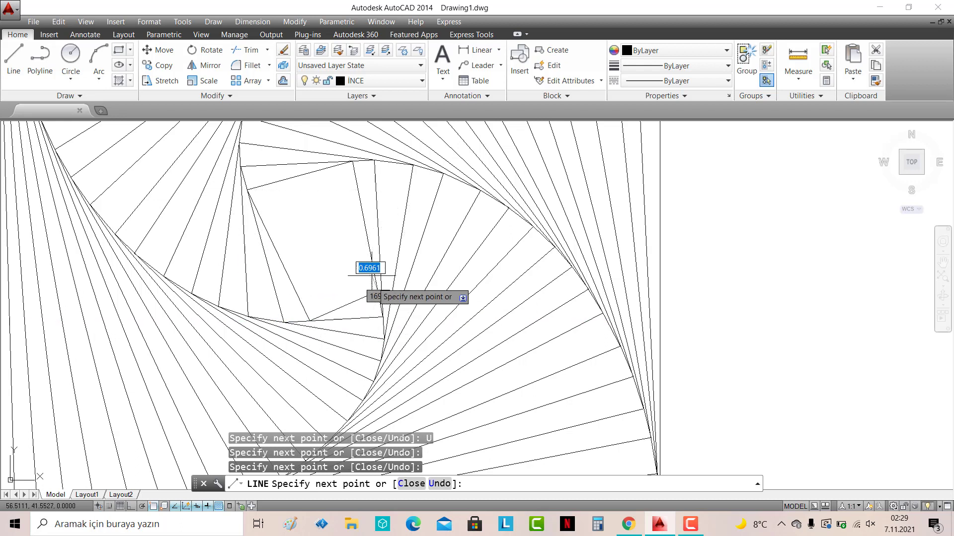
pyautogui.click(331, 166)
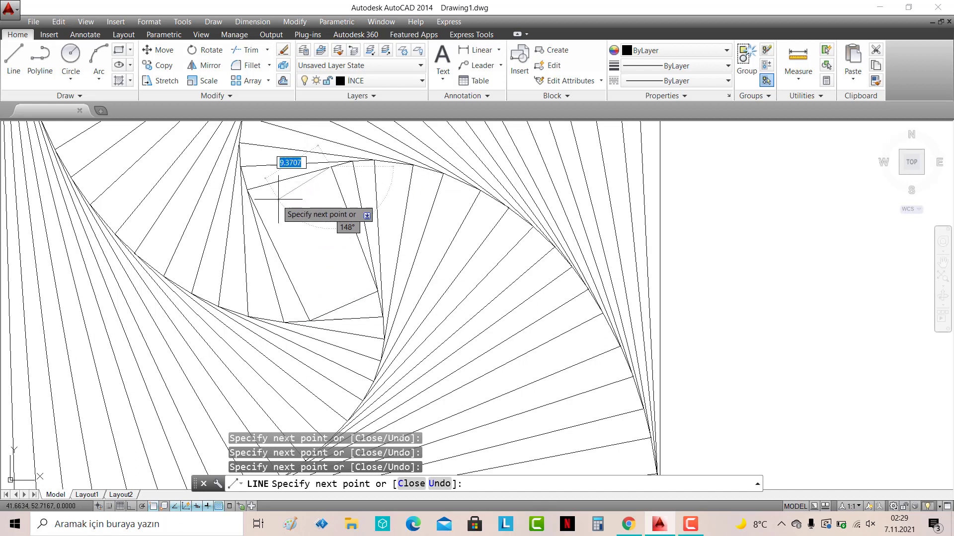
pyautogui.click(327, 308)
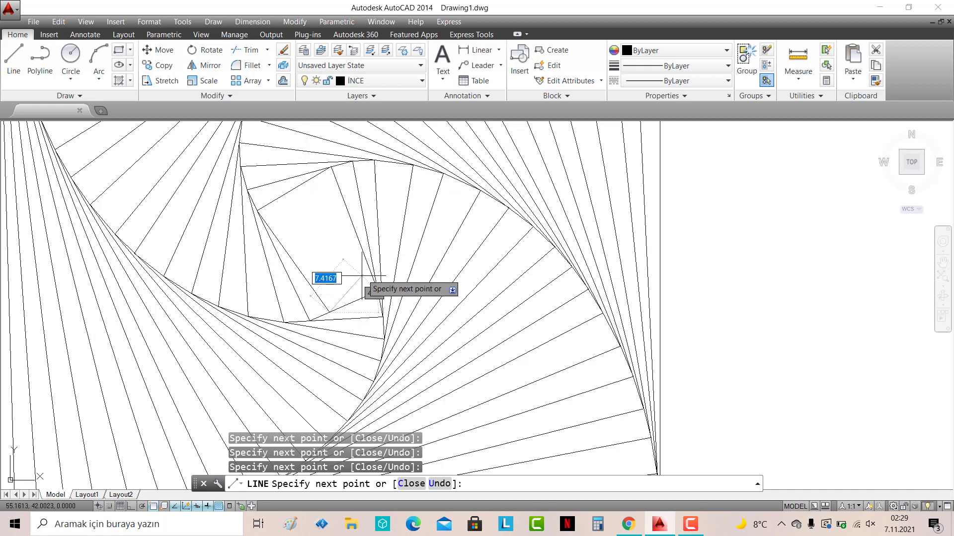
pyautogui.click(317, 177)
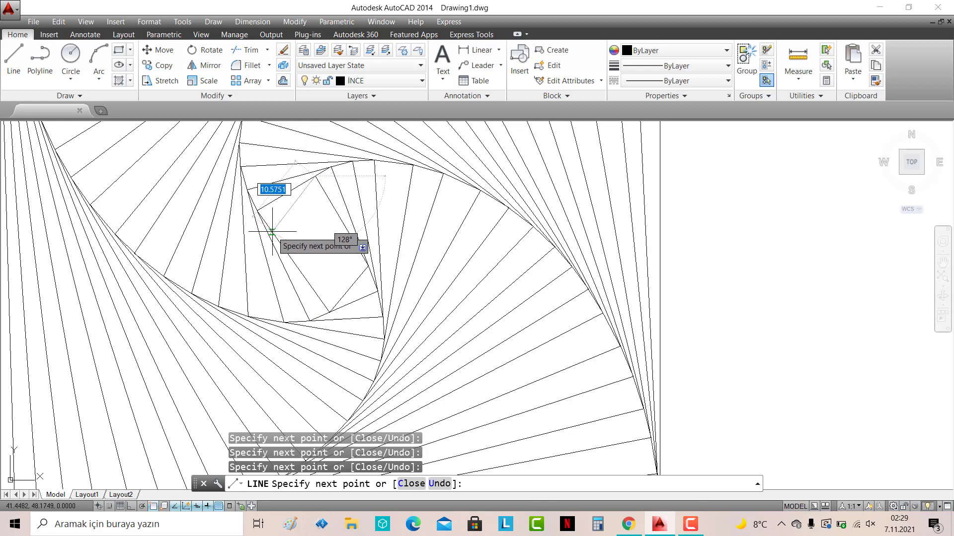
pyautogui.click(345, 293)
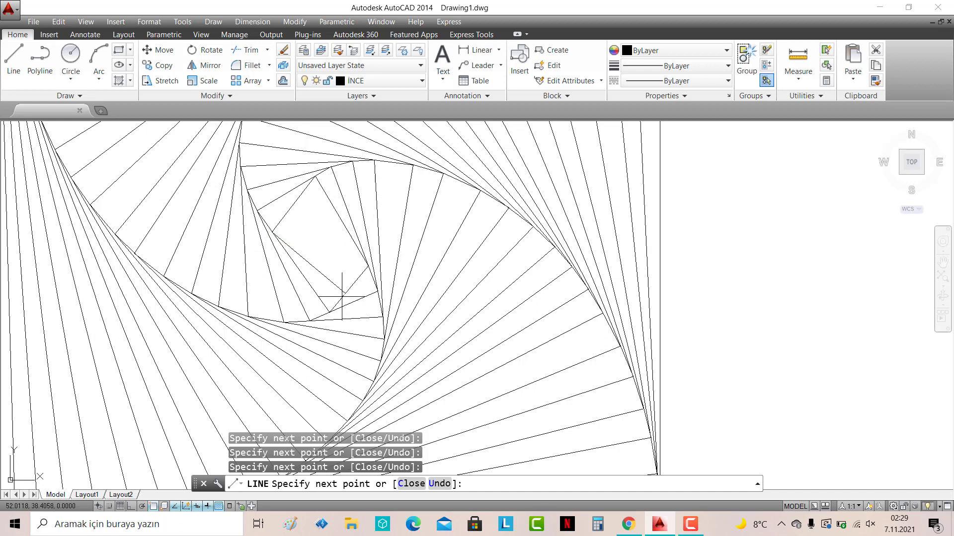
pyautogui.click(300, 195)
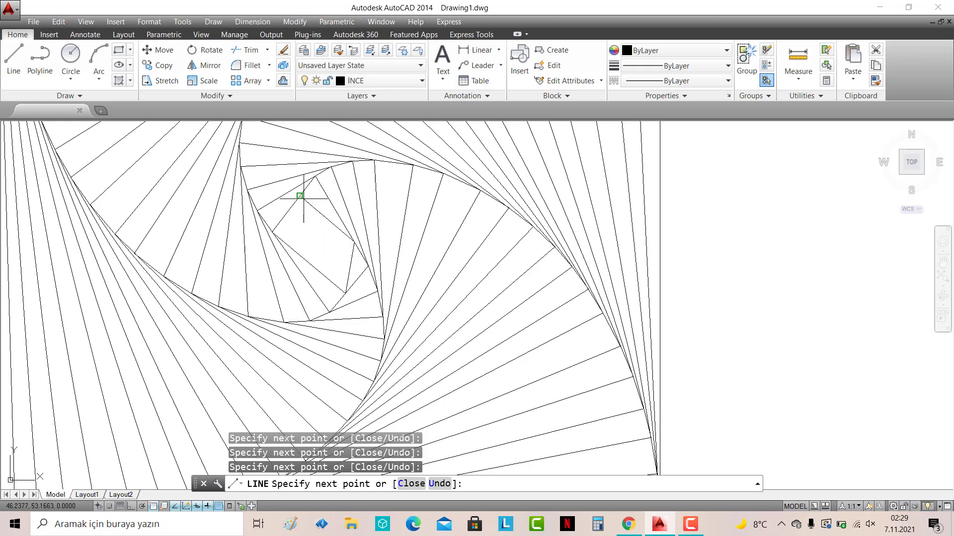
pyautogui.click(293, 250)
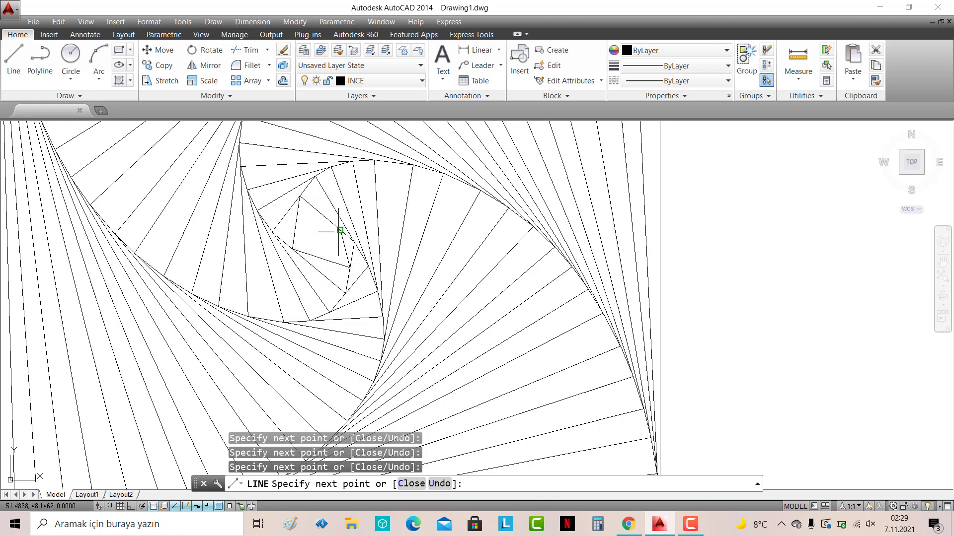
pyautogui.click(297, 223)
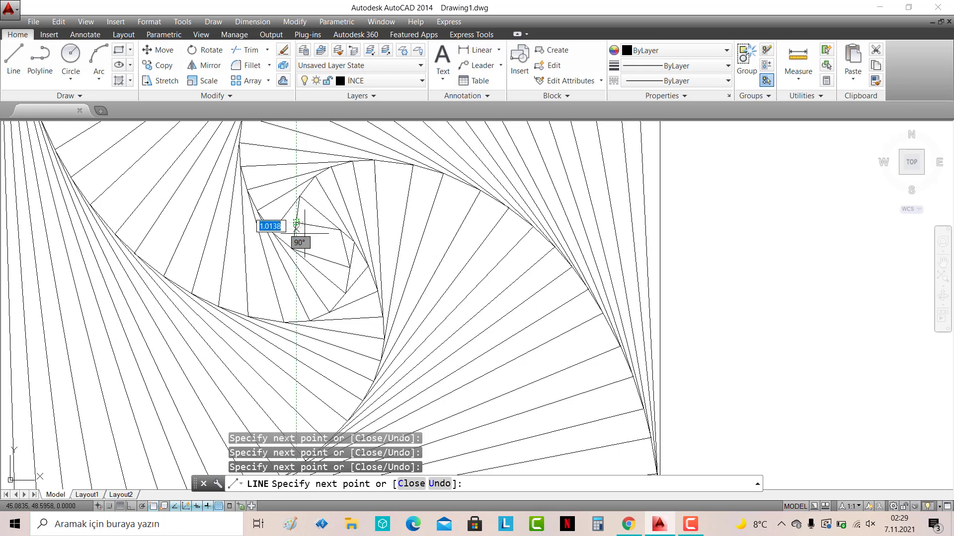
pyautogui.click(311, 255)
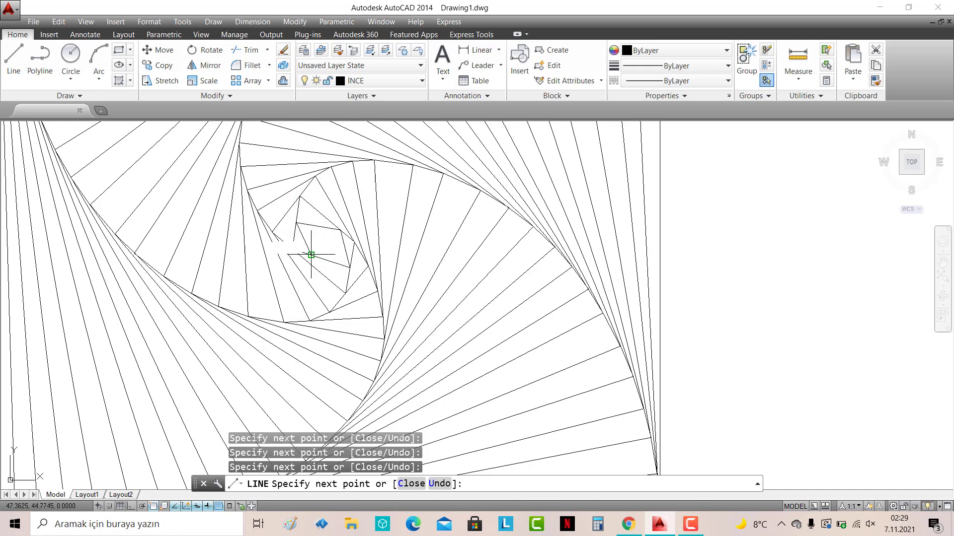
pyautogui.click(344, 247)
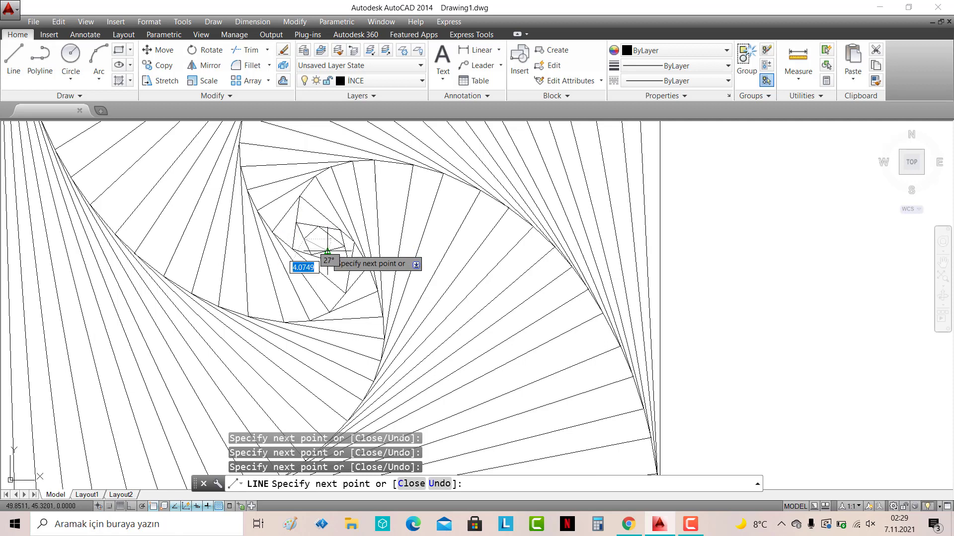
# End the LINE command and zoom out to show the whole square.
pyautogui.rightClick(310, 250)
pyautogui.click(349, 254)
pyautogui.scroll(-5, 349, 255)
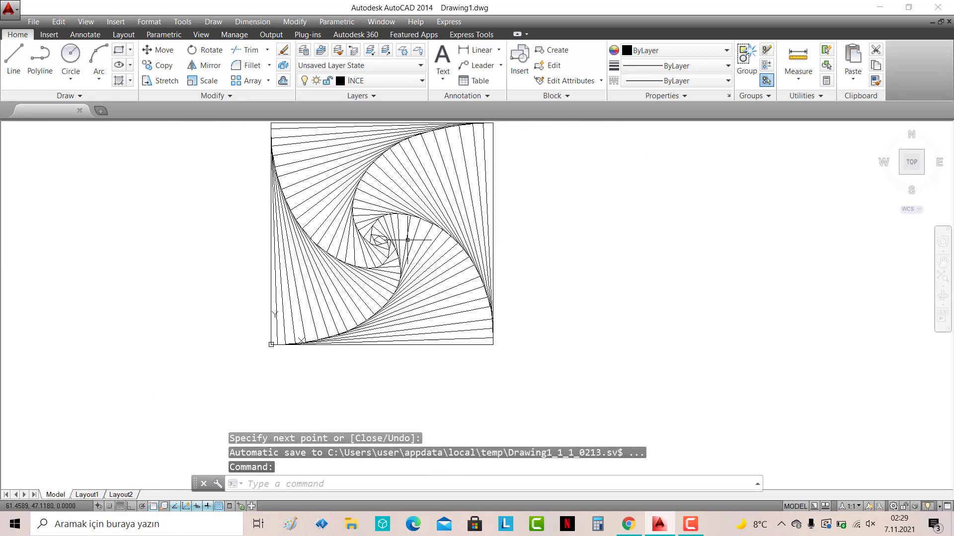
pyautogui.scroll(-1, 343, 256)
pyautogui.scroll(-1, 334, 257)
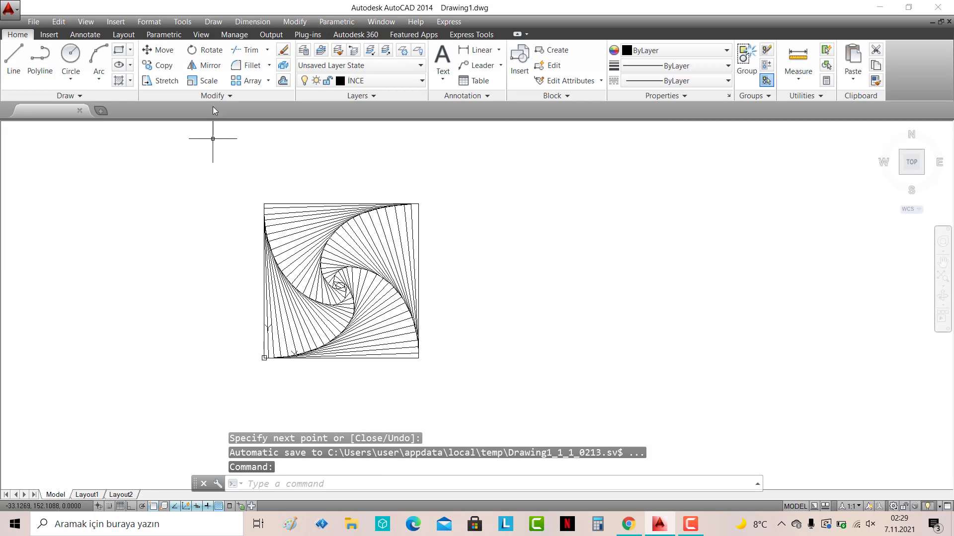
# Mirror the 93-object spiral square about its right edge, keeping the original.
pyautogui.click(203, 65)
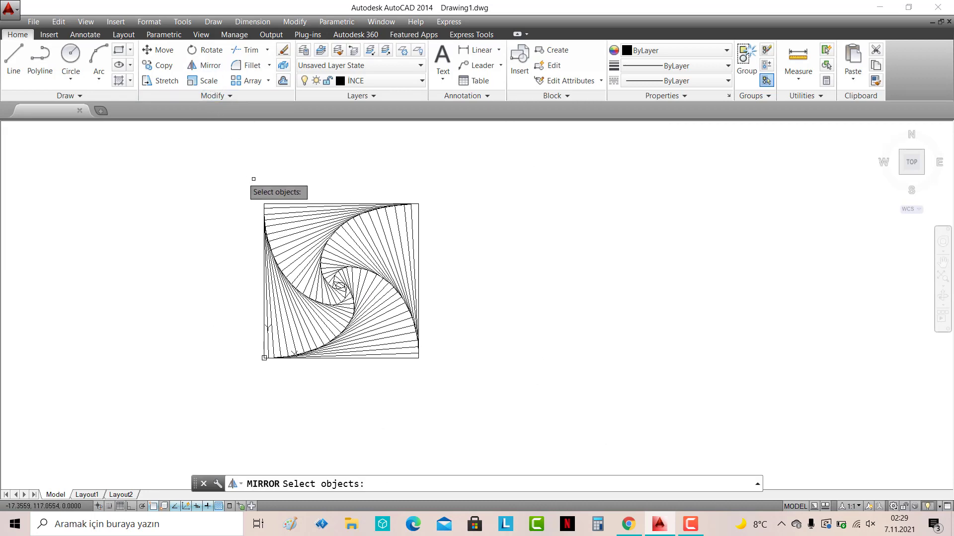
pyautogui.click(220, 181)
pyautogui.click(454, 382)
pyautogui.press('Return')
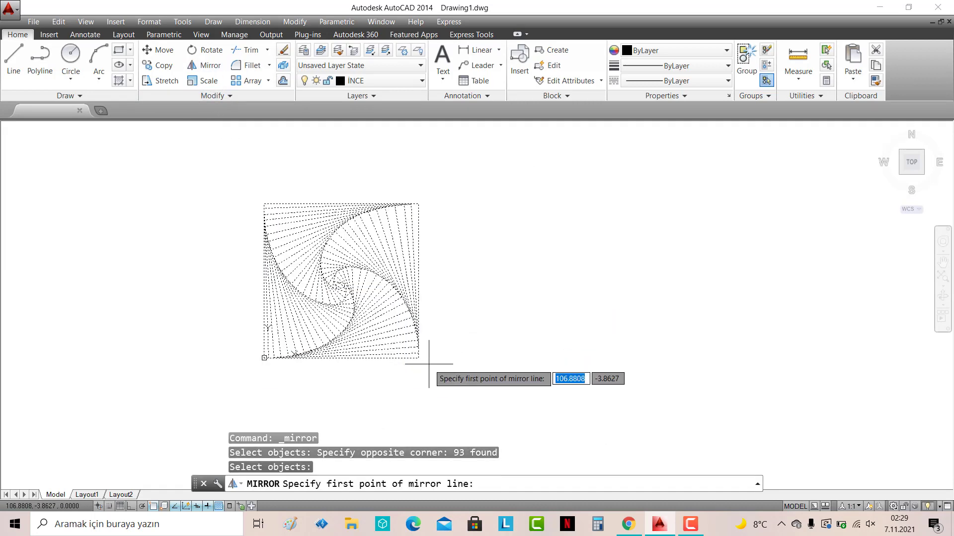
pyautogui.click(419, 362)
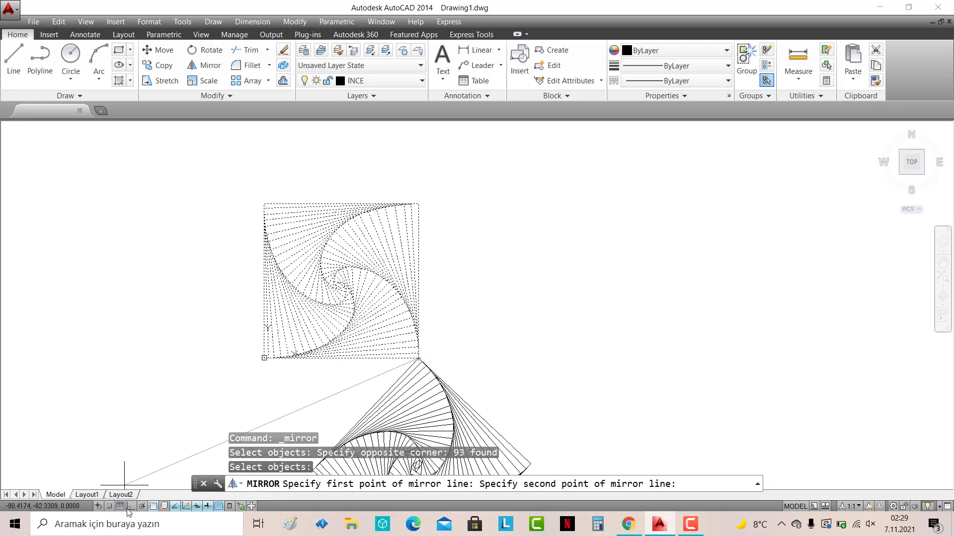
pyautogui.click(422, 163)
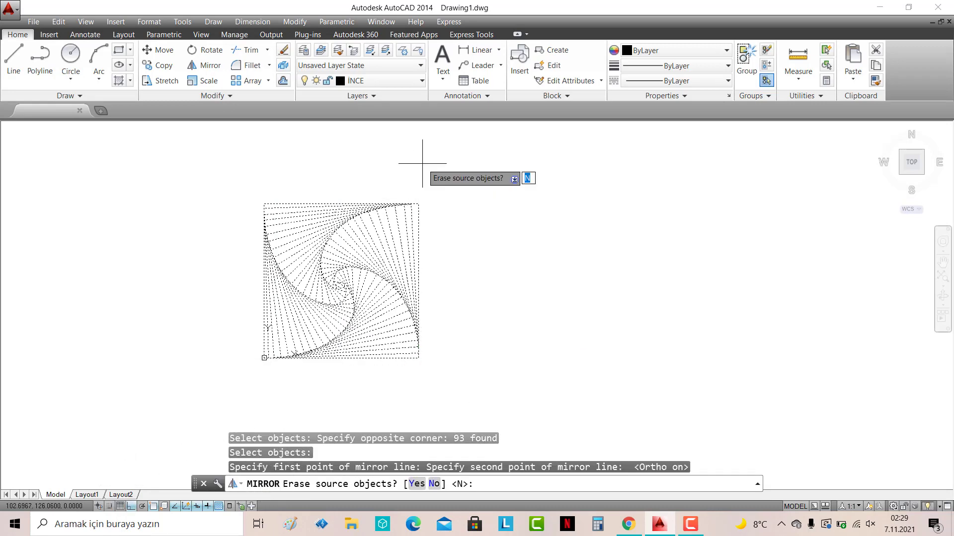
pyautogui.press('Return')
pyautogui.moveTo(488, 201); pyautogui.dragTo(392, 201, button='middle')
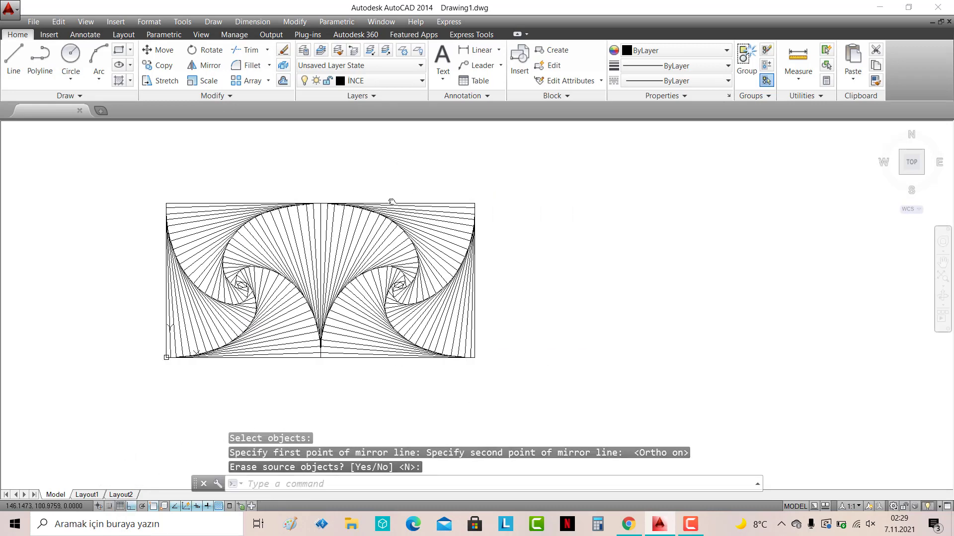
# Begin copying the 186-object two-square panel from its top-right corner, then abandon it.
pyautogui.click(167, 69)
pyautogui.click(129, 168)
pyautogui.click(542, 368)
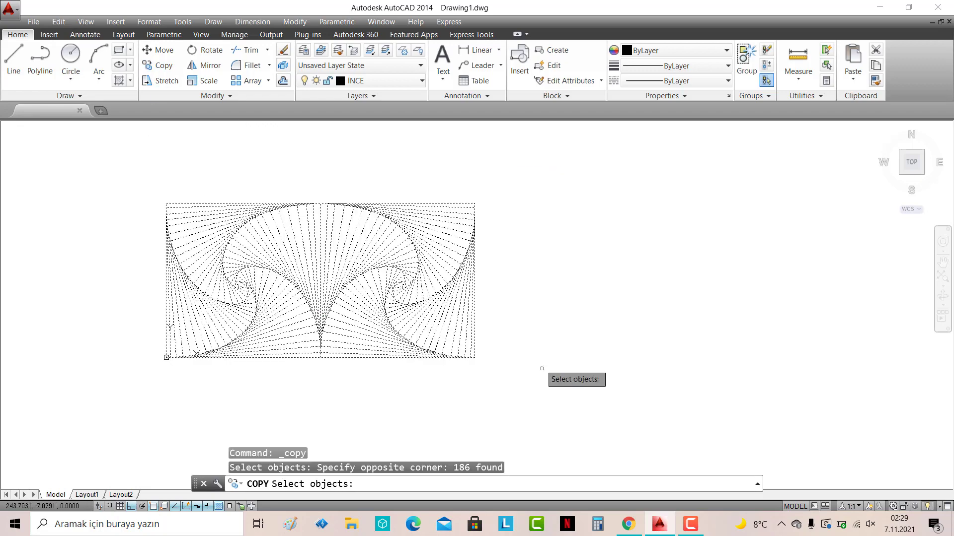
pyautogui.press('Return')
pyautogui.click(474, 204)
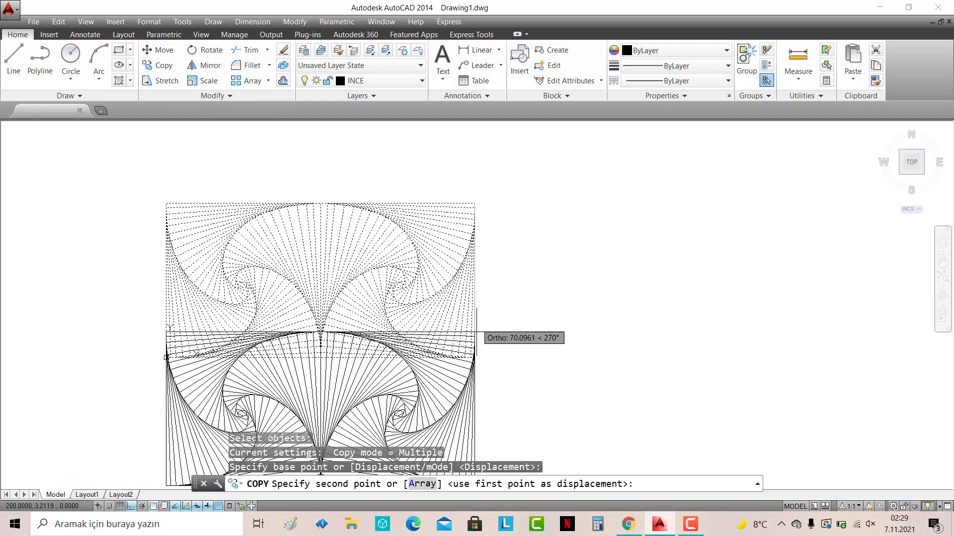
# Mirror both squares about the panel's right edge, keeping the originals, forming a four-square row.
pyautogui.click(198, 66)
pyautogui.click(128, 173)
pyautogui.click(519, 398)
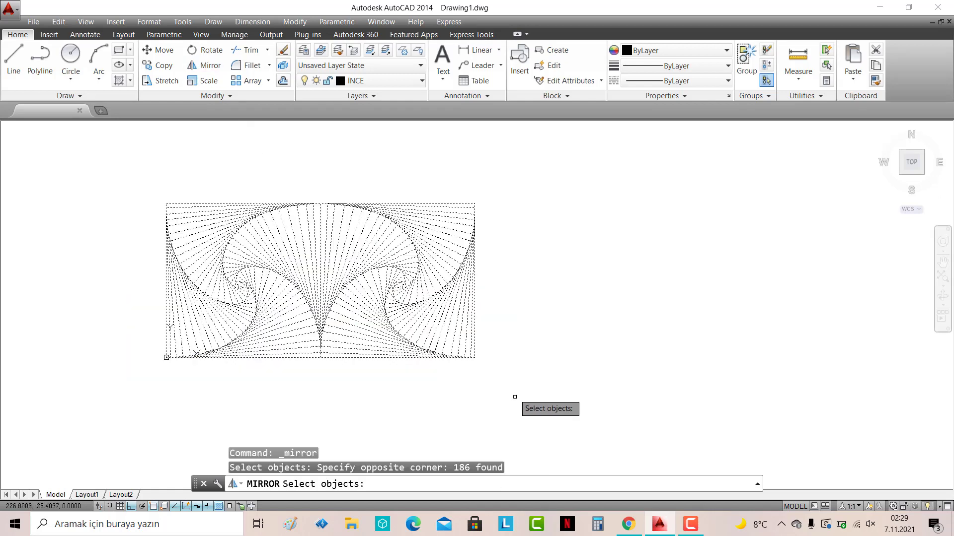
pyautogui.press('Return')
pyautogui.click(474, 358)
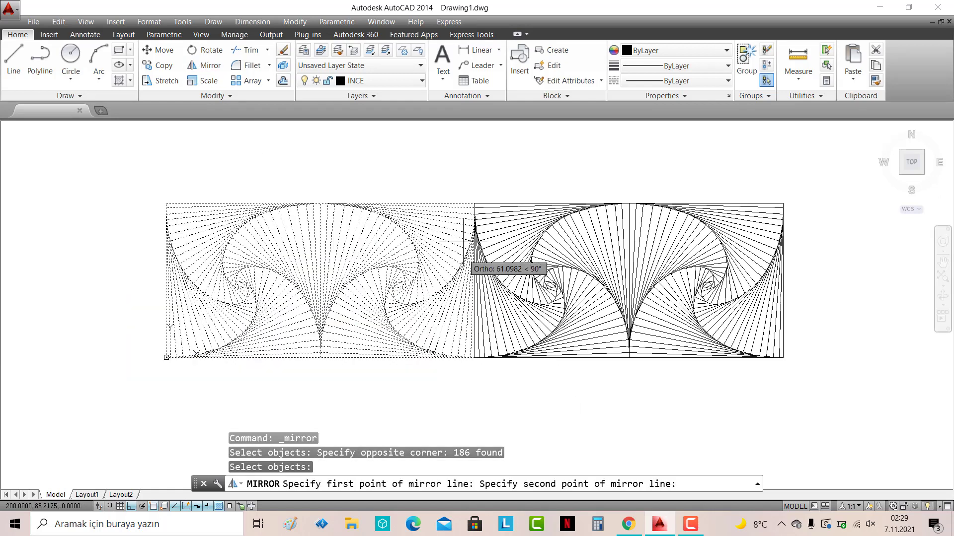
pyautogui.click(461, 170)
pyautogui.press('Return')
pyautogui.scroll(-2, 487, 180)
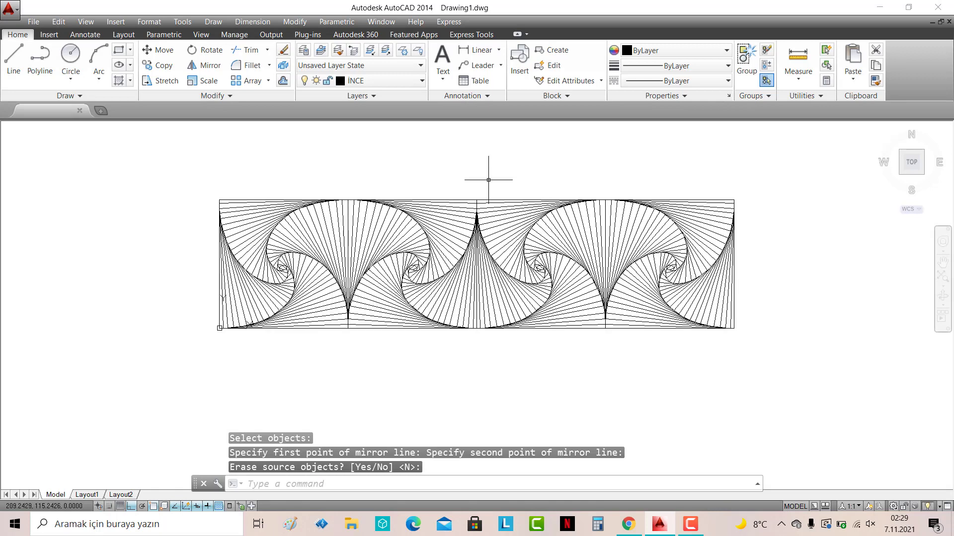
pyautogui.moveTo(490, 170); pyautogui.dragTo(429, 212, button='middle')
# Begin copying the 372-object row from its top-right corner, then cancel the copy.
pyautogui.click(158, 65)
pyautogui.click(107, 202)
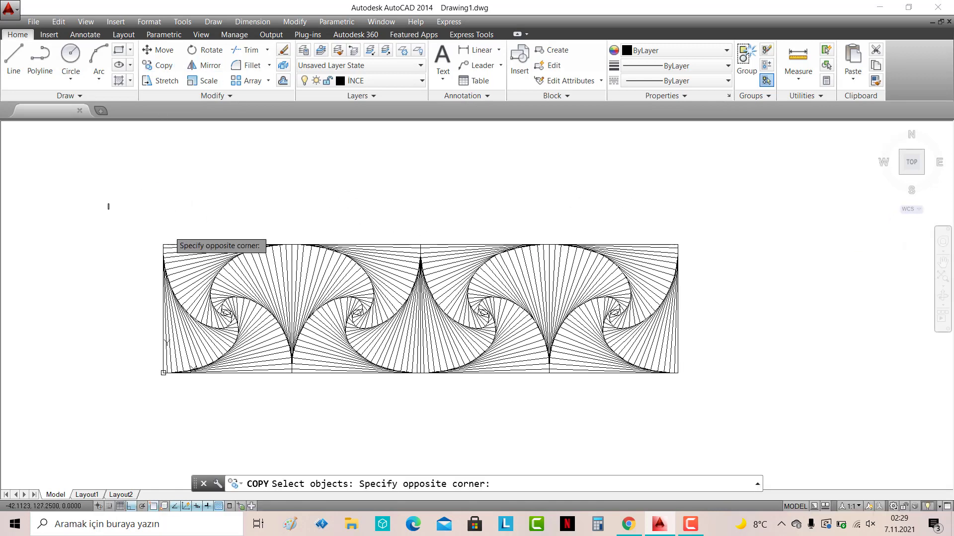
pyautogui.click(734, 427)
pyautogui.press('Return')
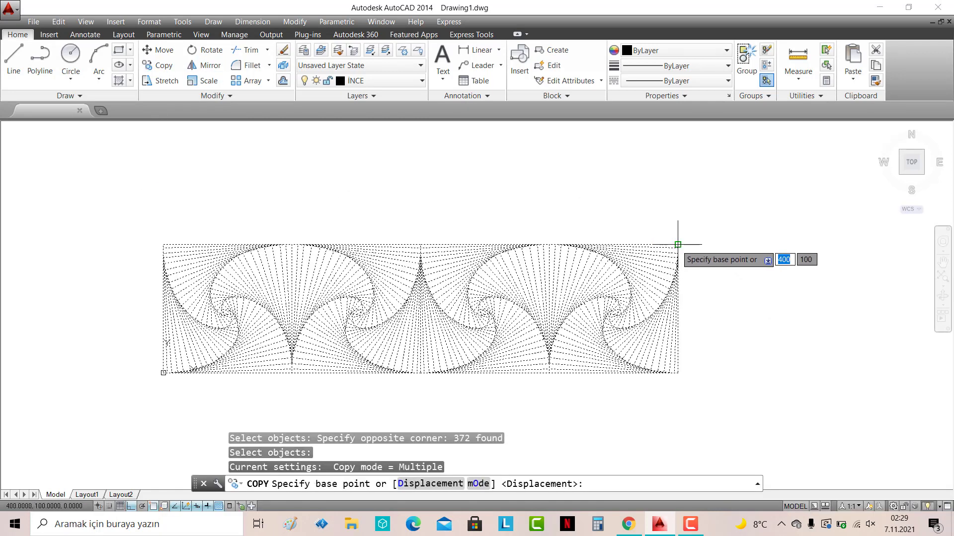
pyautogui.click(677, 184)
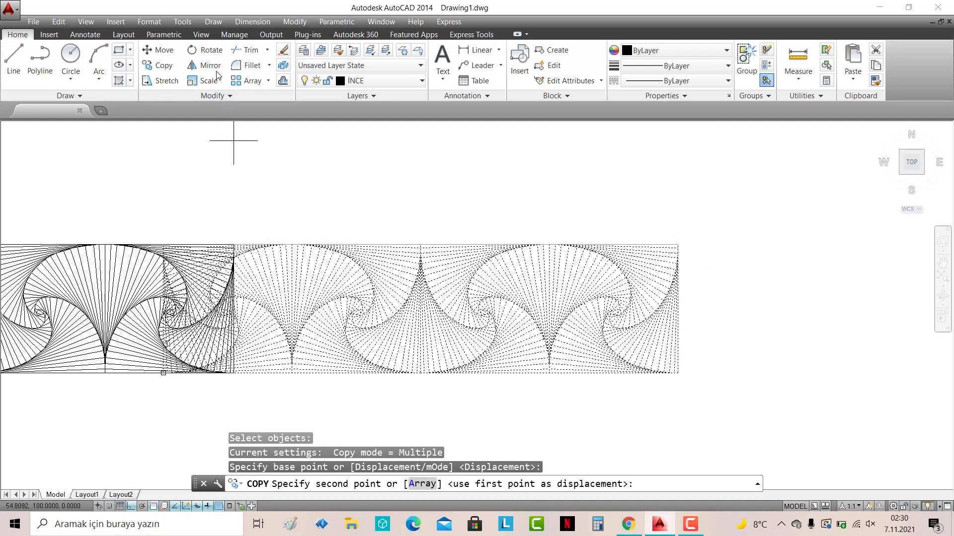
pyautogui.press('Escape')
# Mirror the whole row across its top edge, keeping the originals, to form the 400×200 panel.
pyautogui.click(204, 65)
pyautogui.click(121, 197)
pyautogui.click(623, 388)
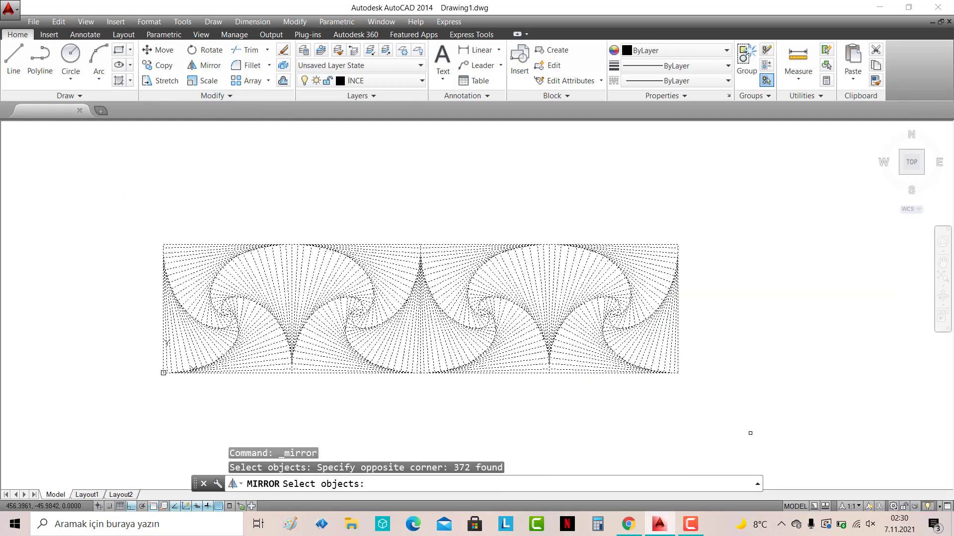
pyautogui.press('Return')
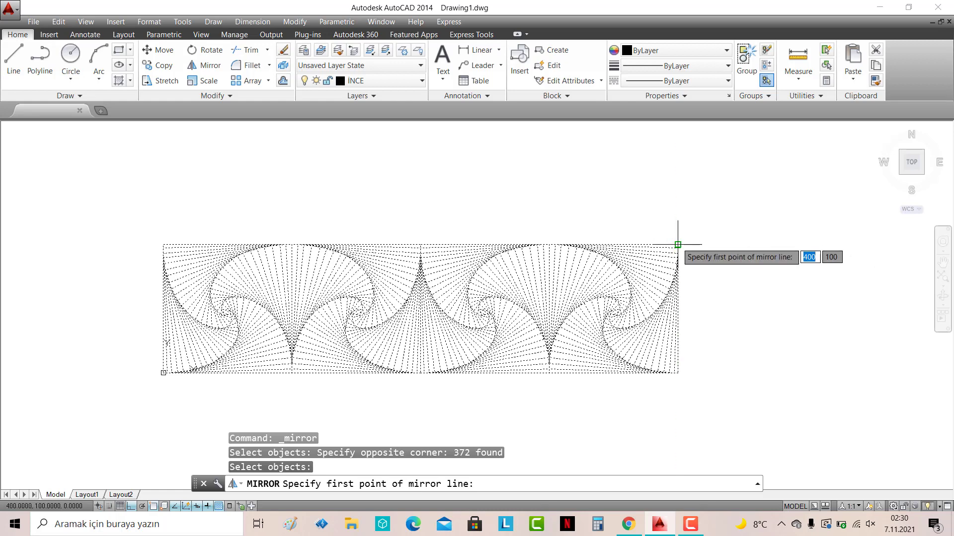
pyautogui.click(678, 244)
pyautogui.click(118, 247)
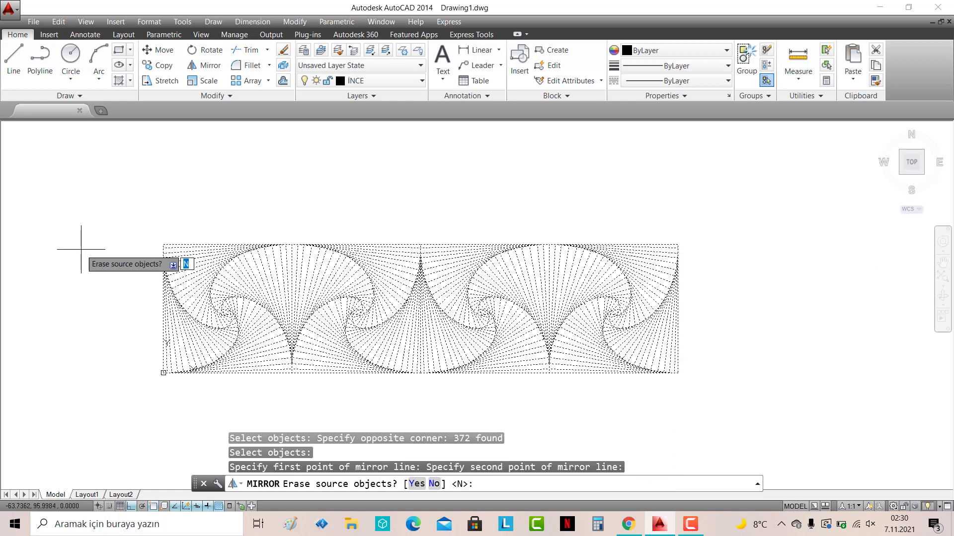
pyautogui.press('Return')
pyautogui.moveTo(299, 241); pyautogui.dragTo(330, 298, button='middle')
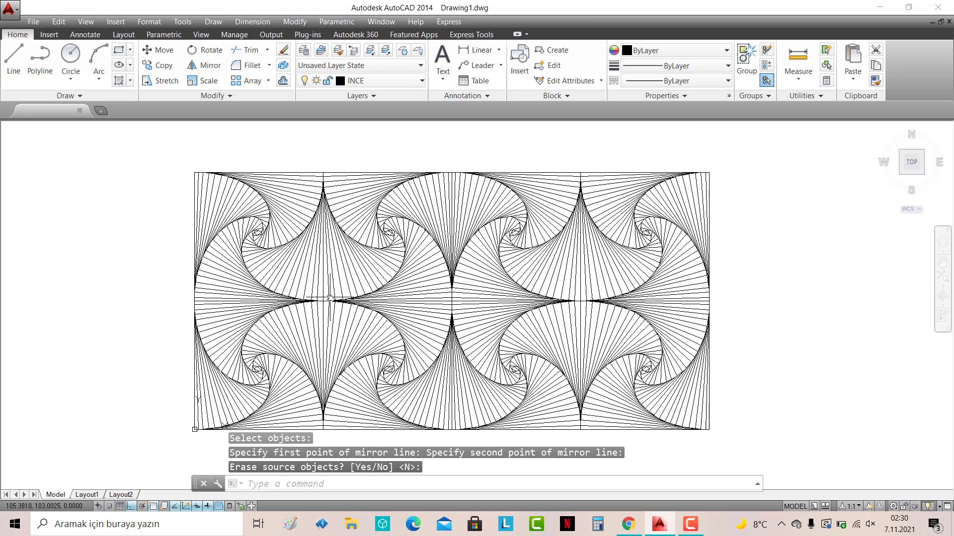